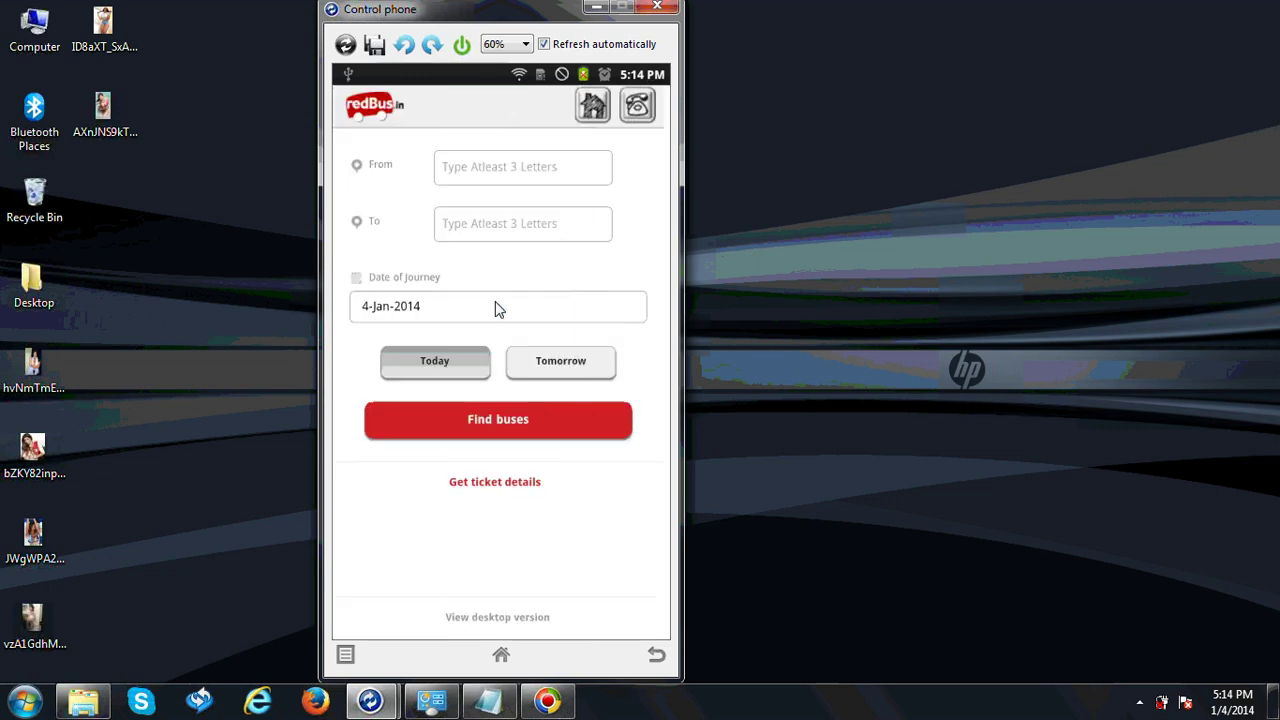
Load the bus search form dated 4-Jan-2014 and focus the empty From field
click(534, 227)
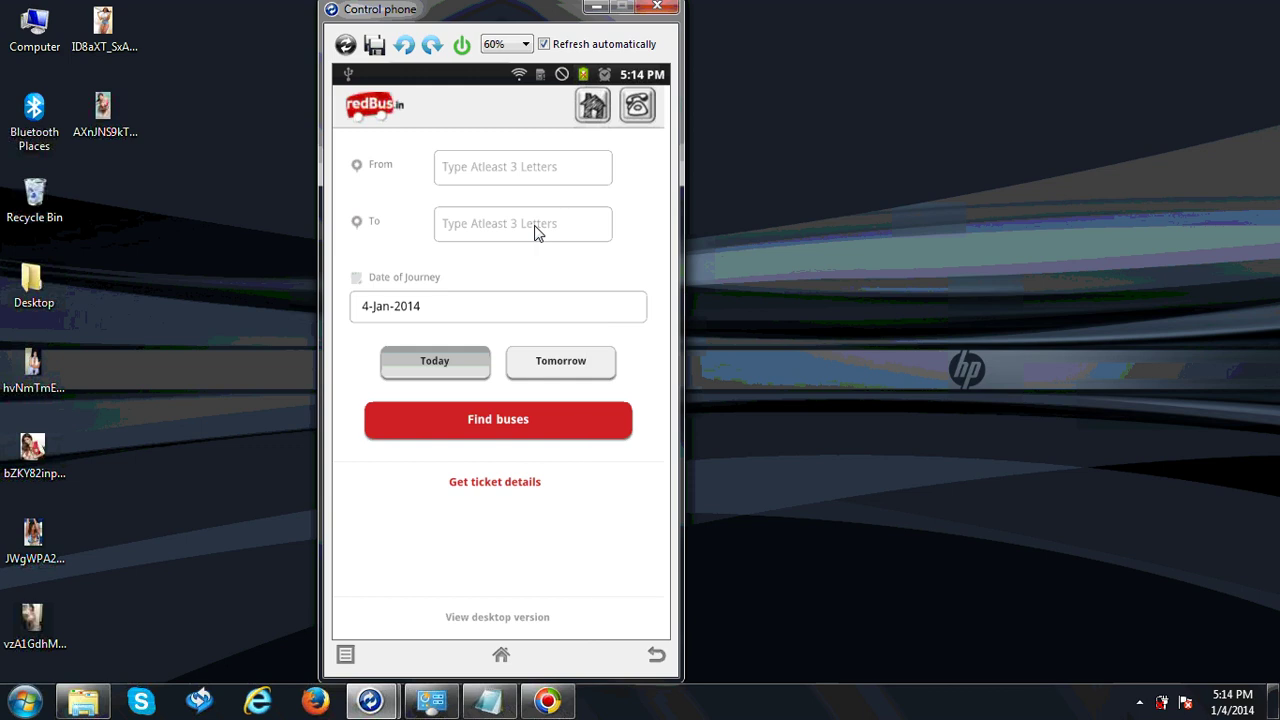
click(511, 170)
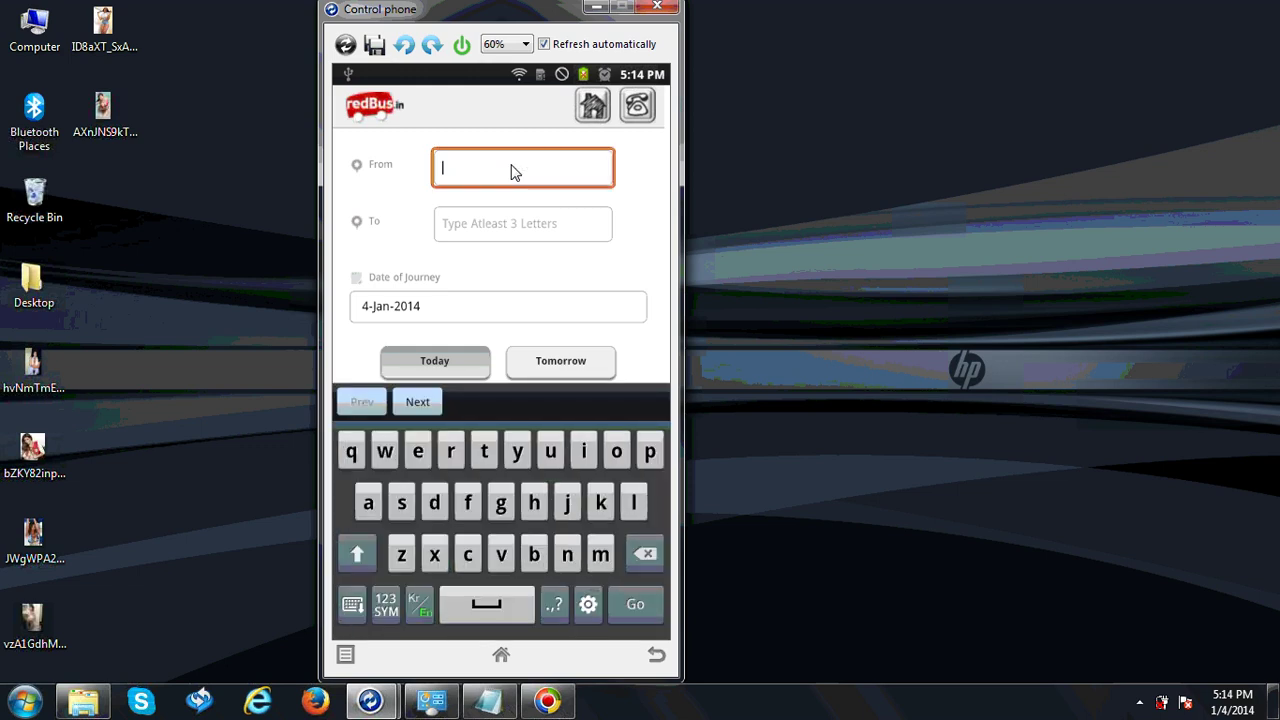
Enter Rajkot as the departure and Ahmedabad as the destination, then reselect From
text(Rajk)
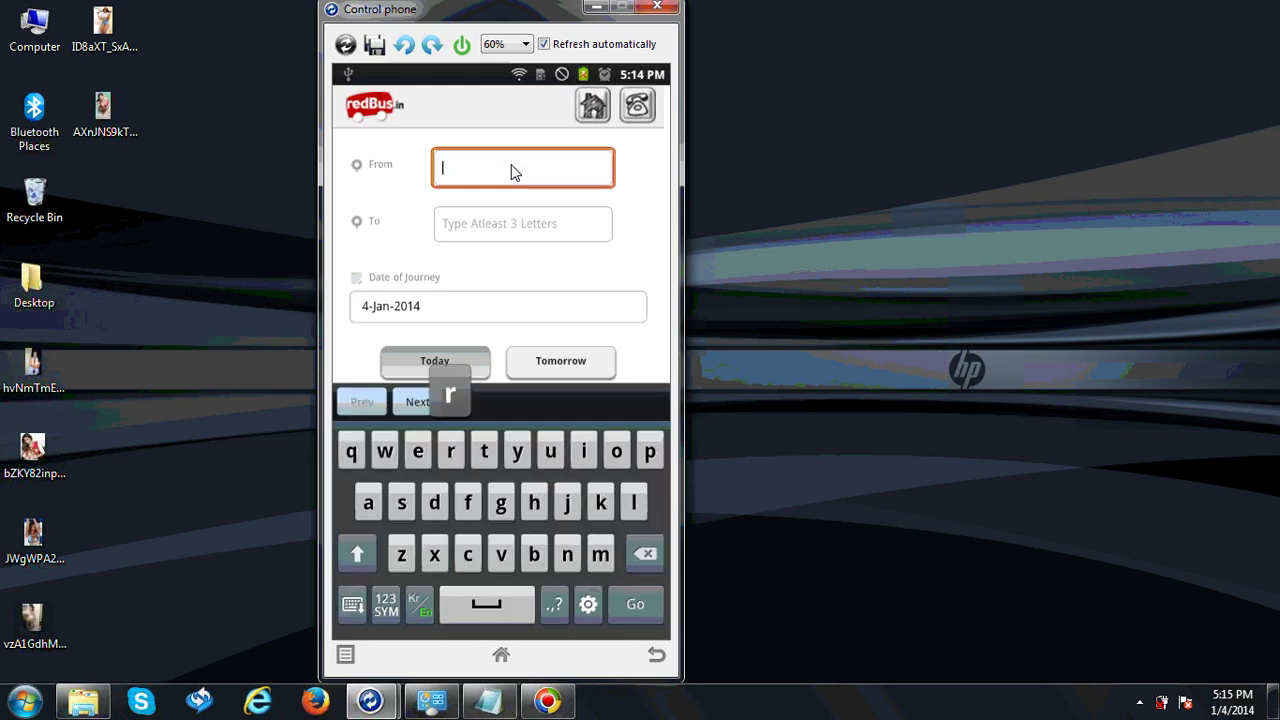
text(o)
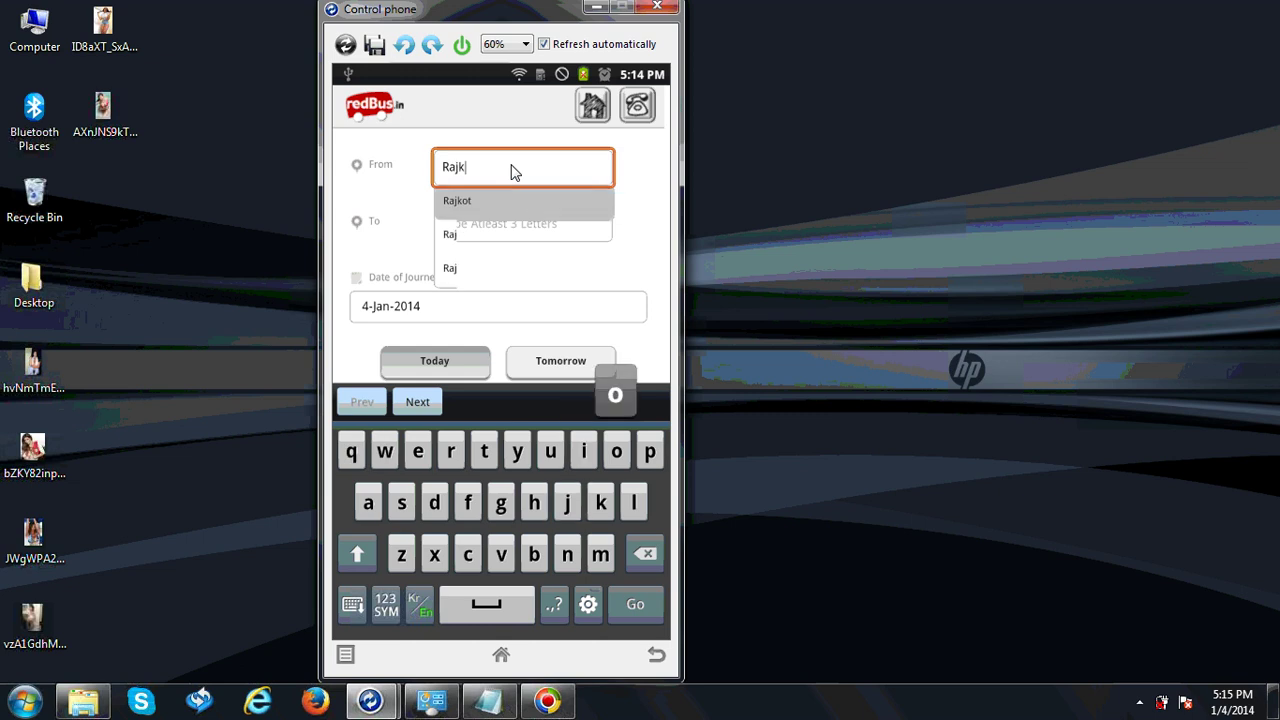
text(t)
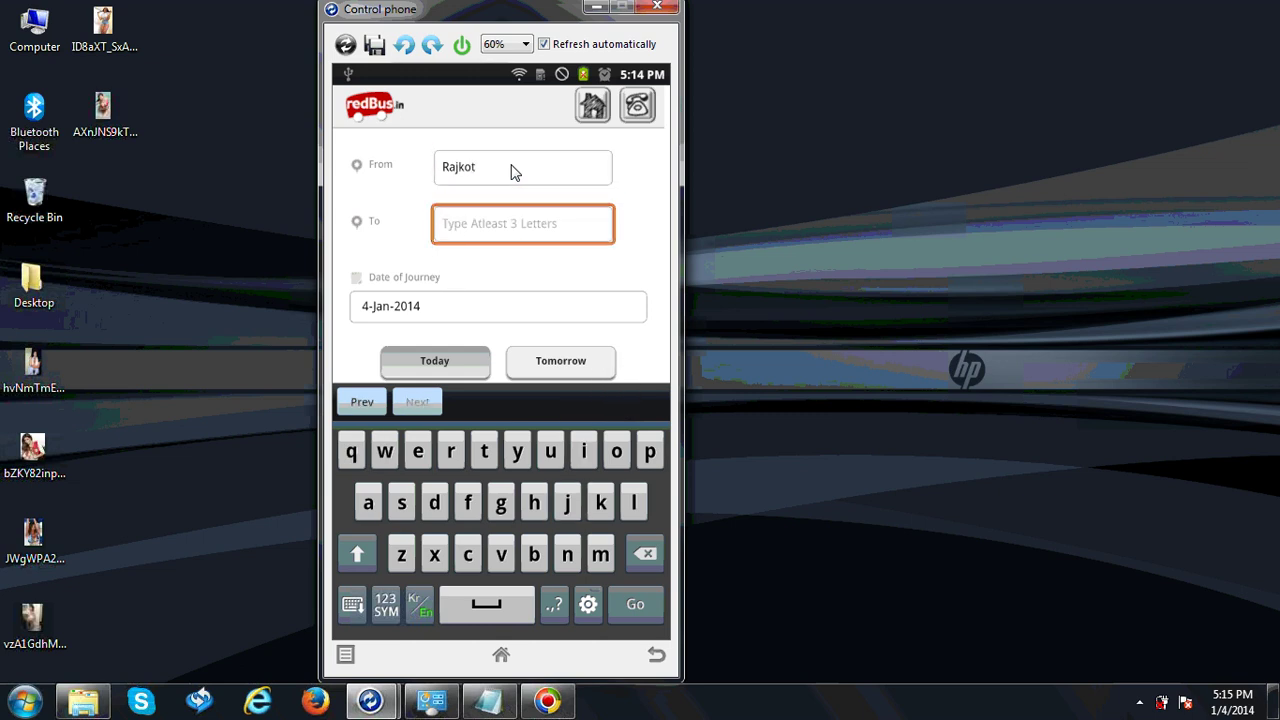
text(A)
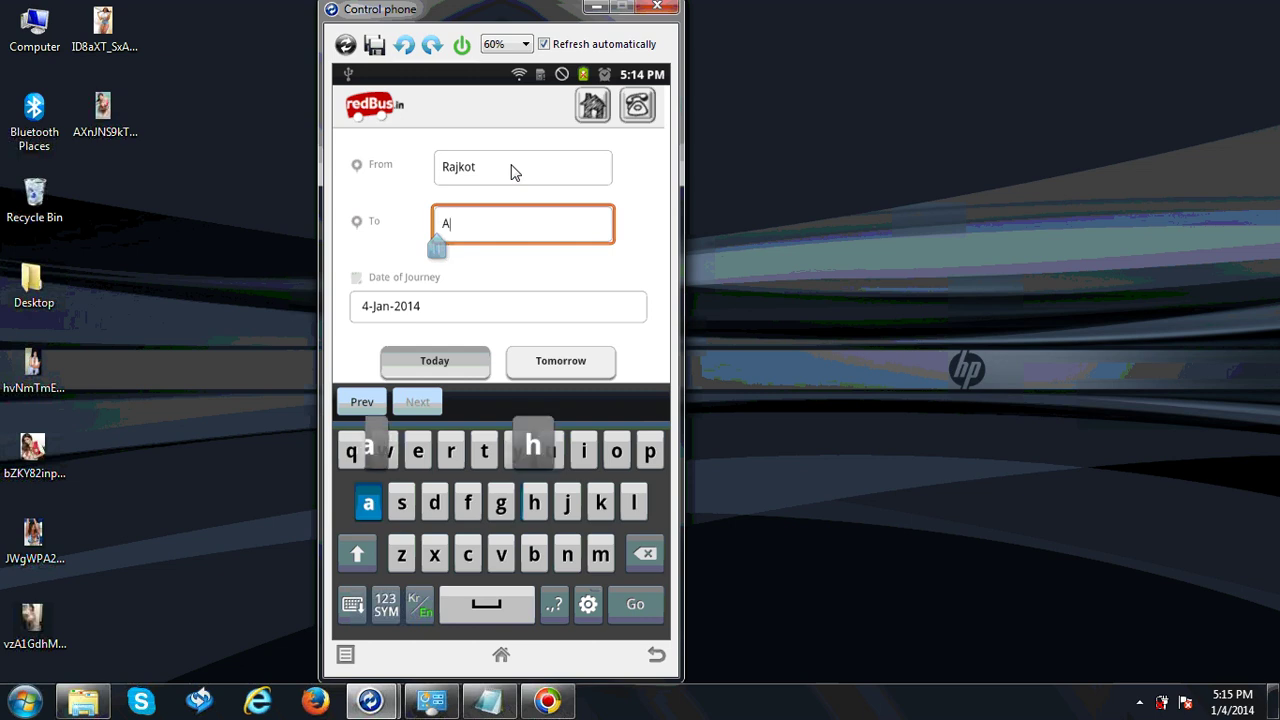
text(hm)
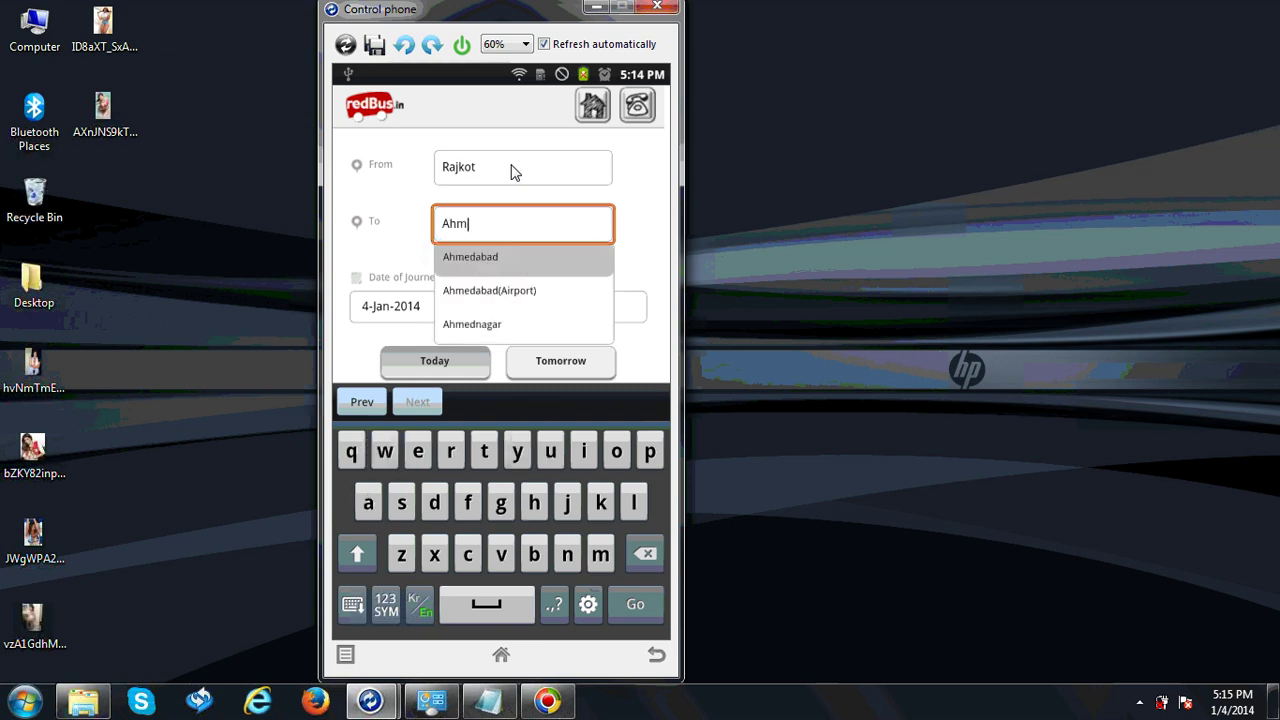
key(Return)
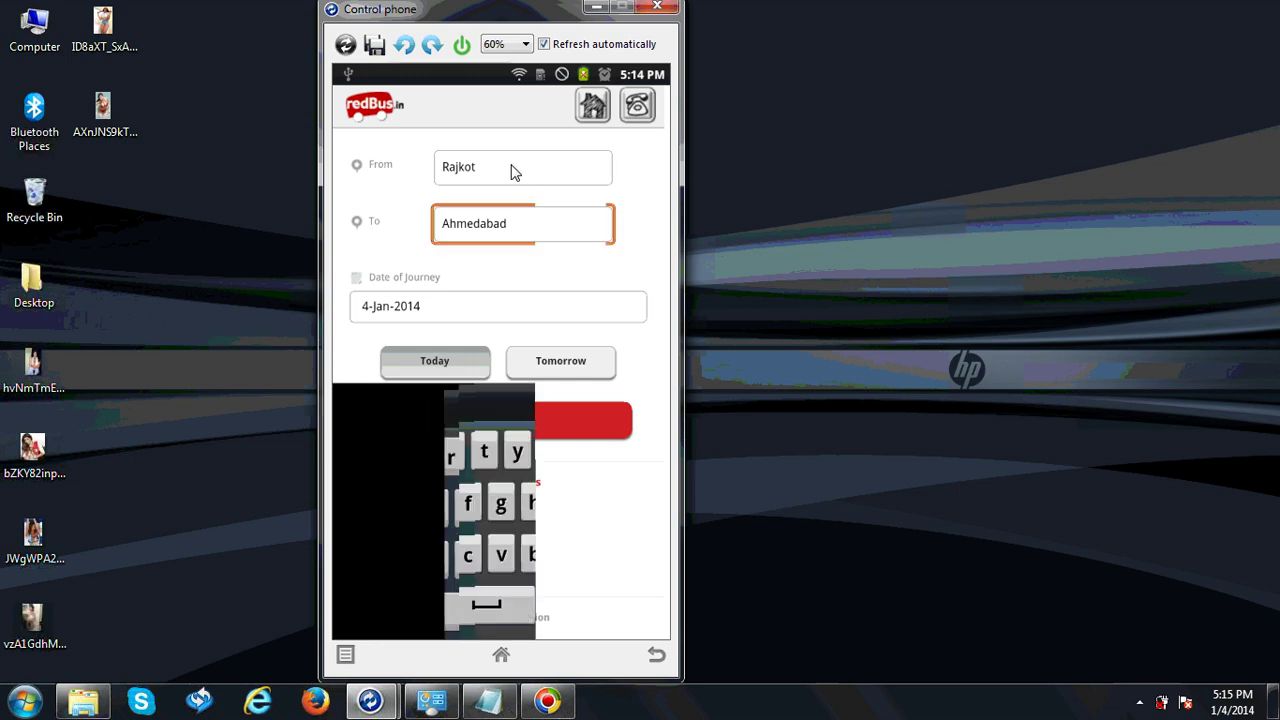
click(511, 172)
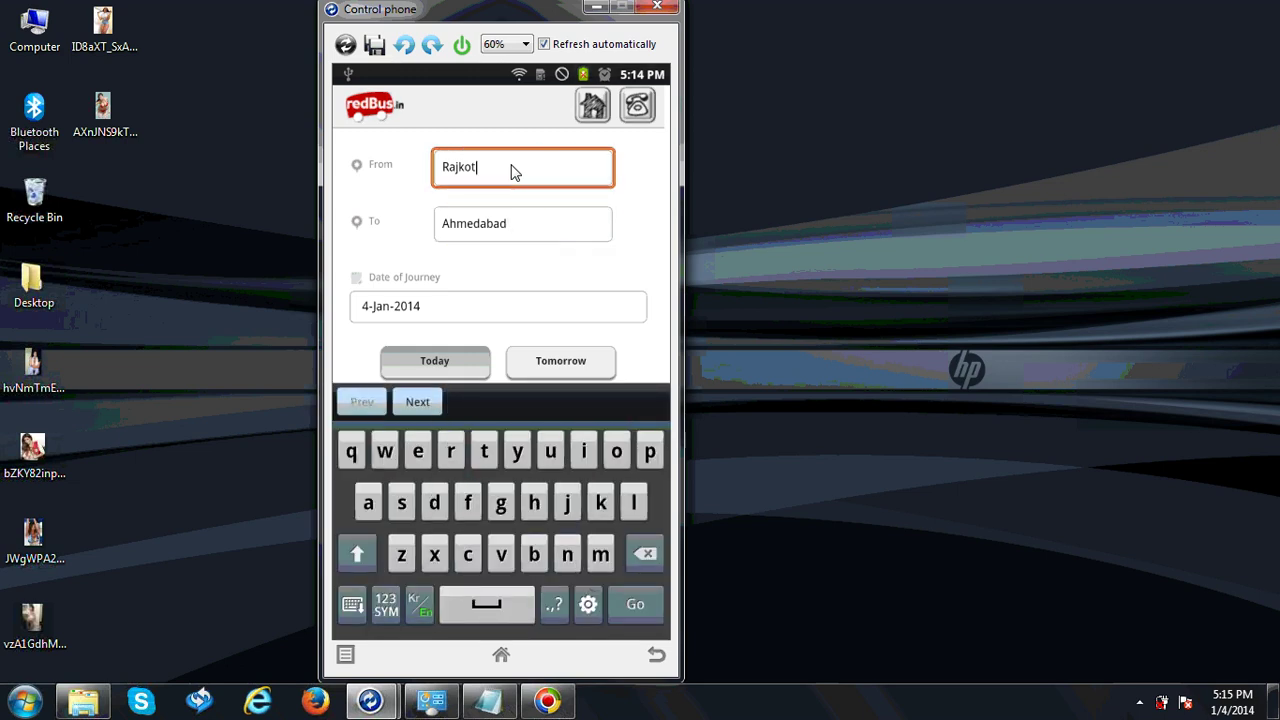
Try Bang and Hyde in From, settle back on Rajkot, and open the journey calendar
key(BackSpace)
key(BackSpace)
key(BackSpace)
key(BackSpace)
key(BackSpace)
key(BackSpace)
text(Bang)
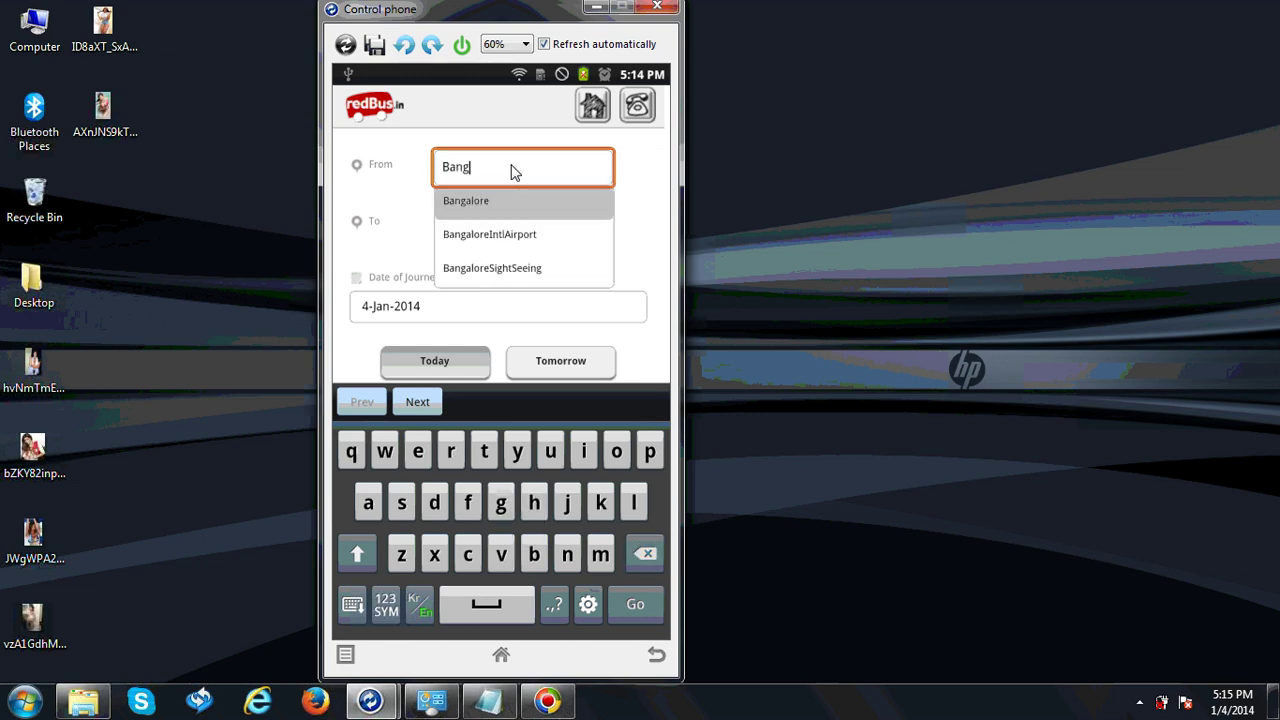
key(BackSpace)
key(BackSpace)
key(BackSpace)
key(BackSpace)
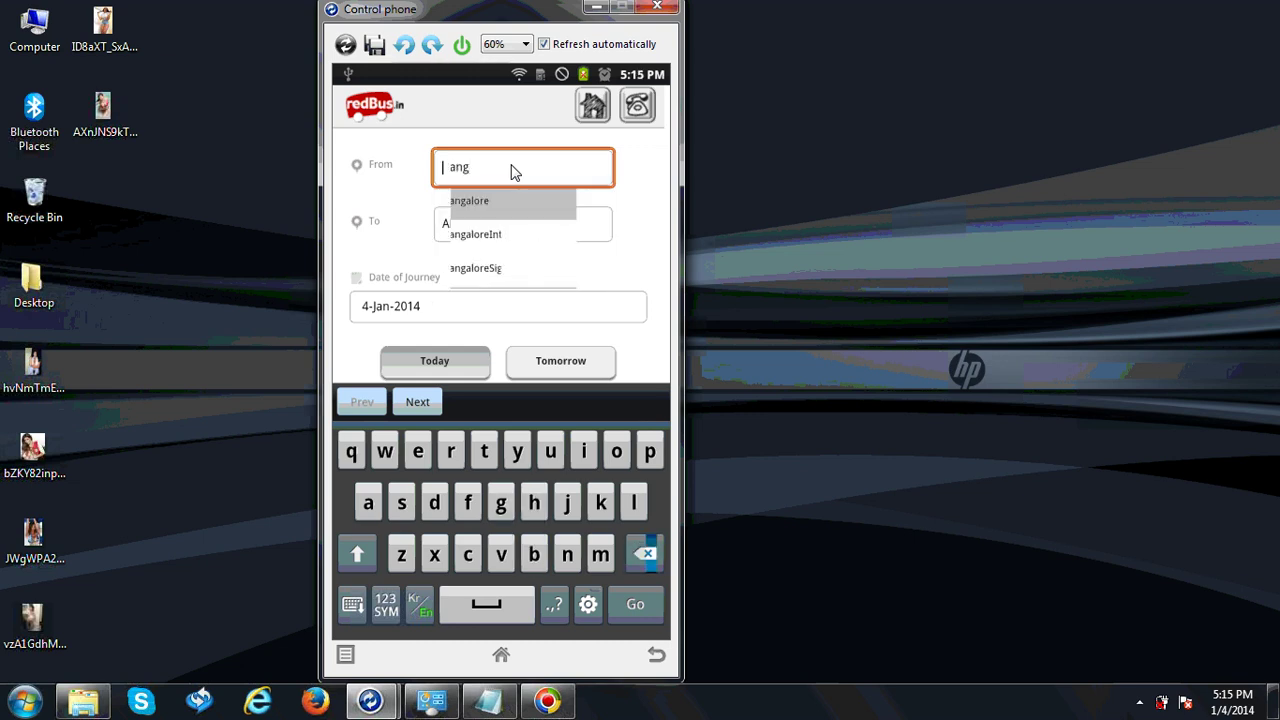
text(Hyd)
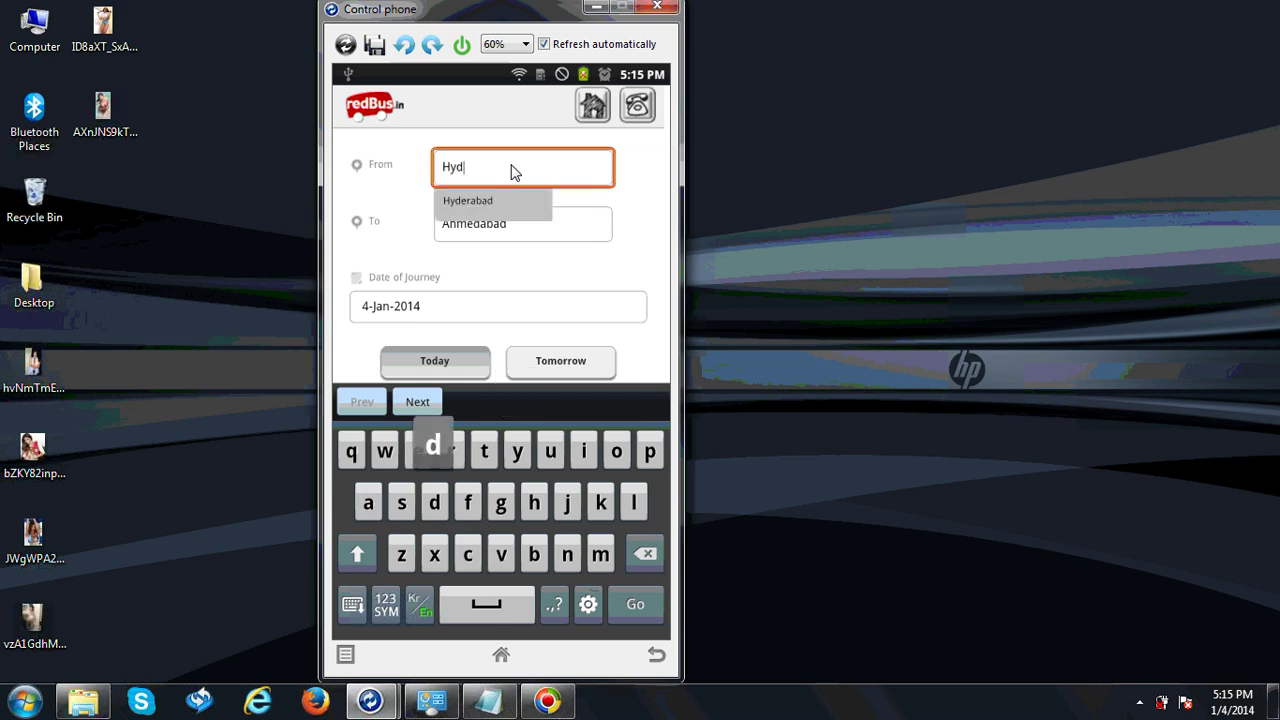
text(e)
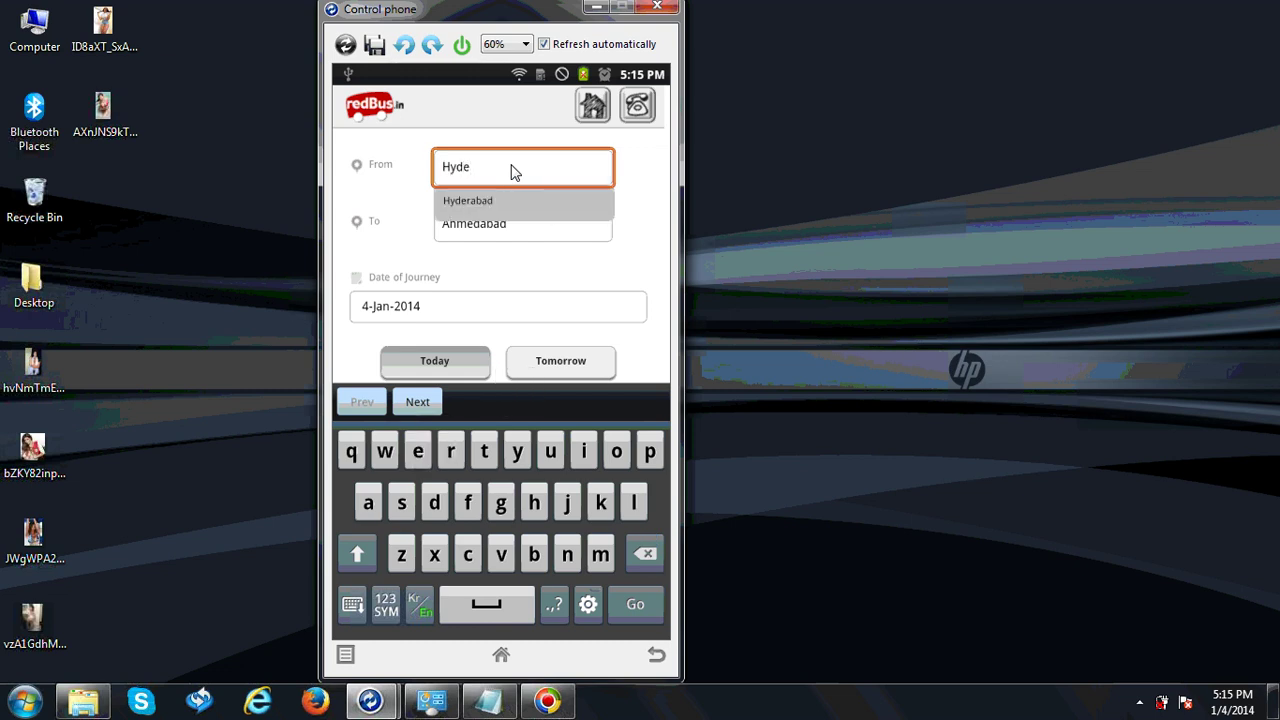
key(BackSpace)
key(BackSpace)
key(BackSpace)
key(BackSpace)
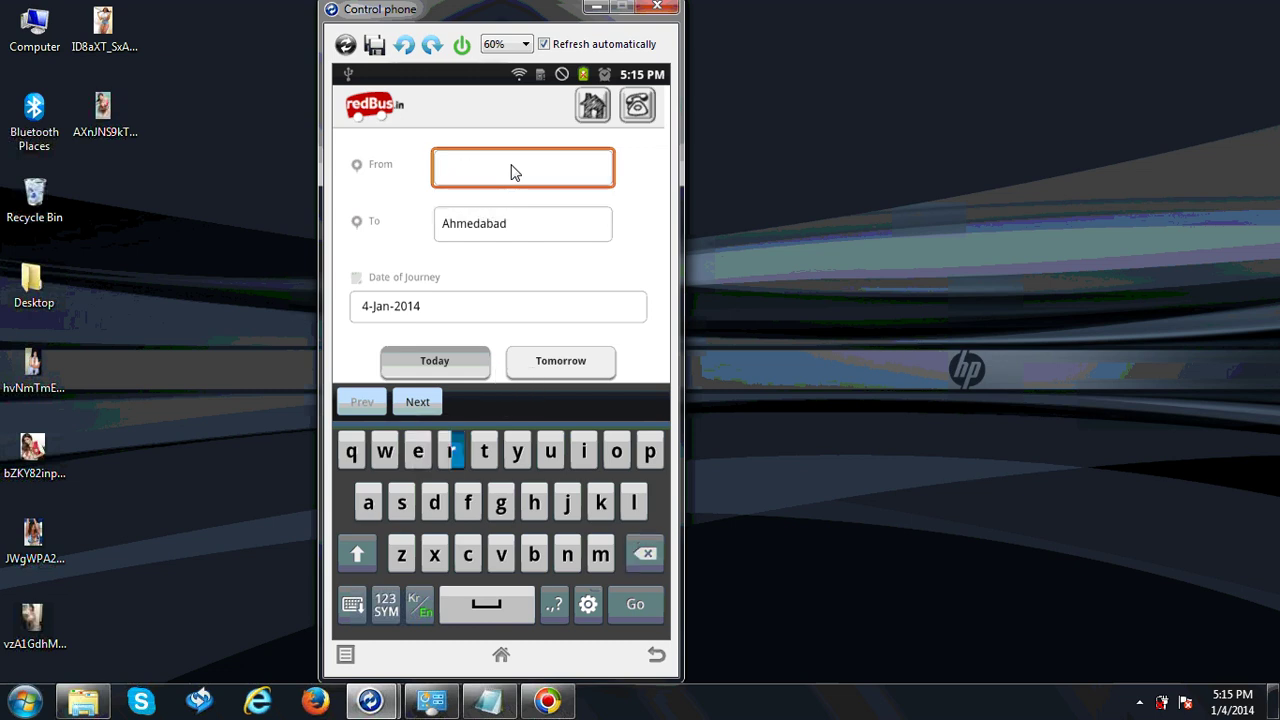
text(Rajk)
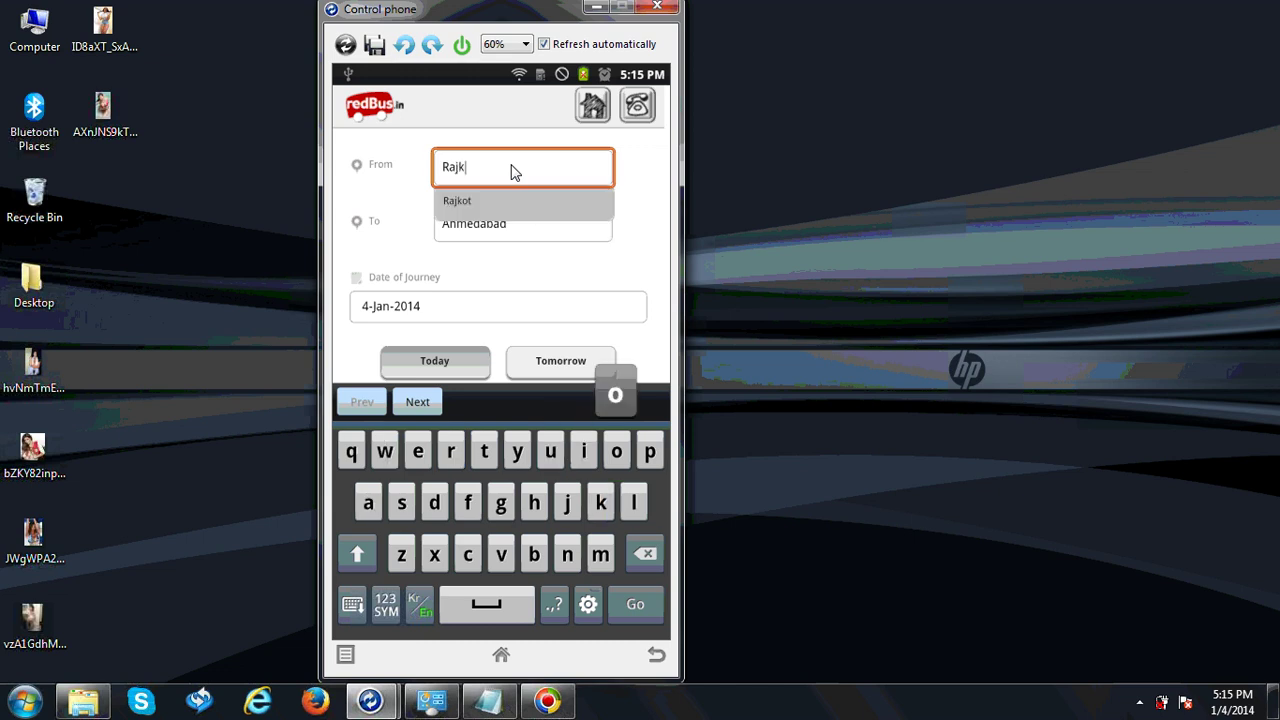
text(ot)
key(Tab)
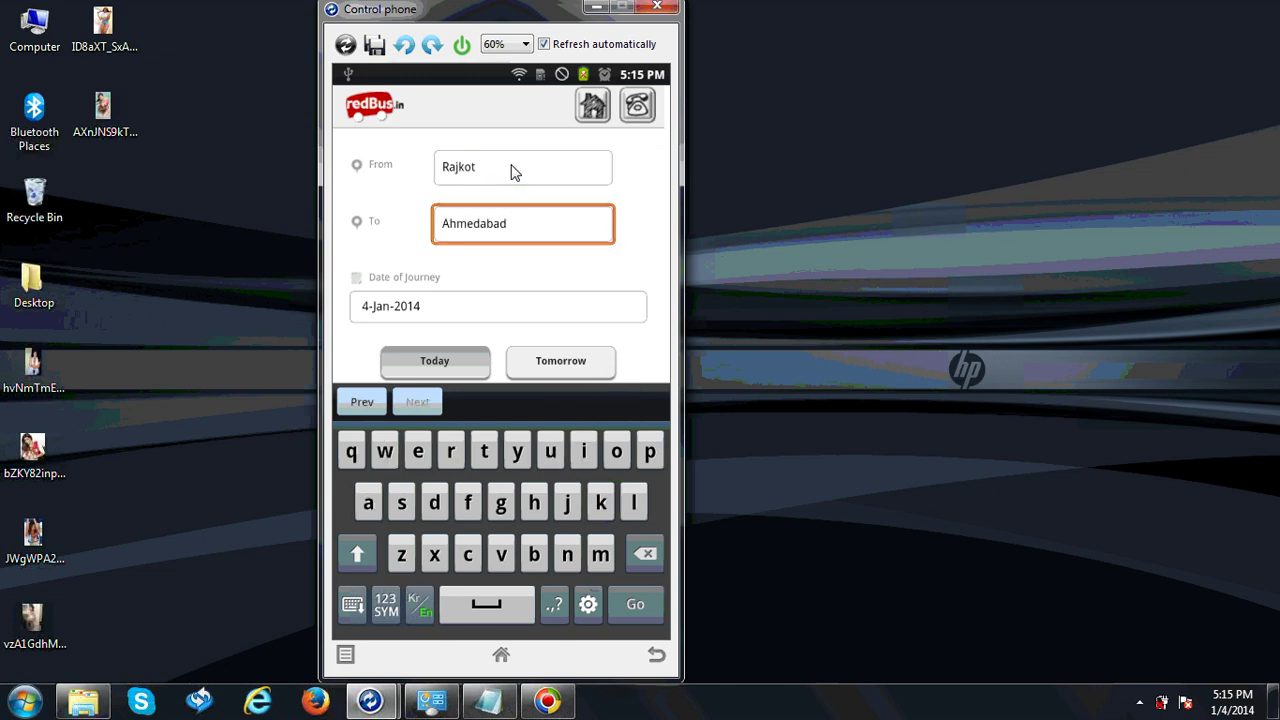
key(Tab)
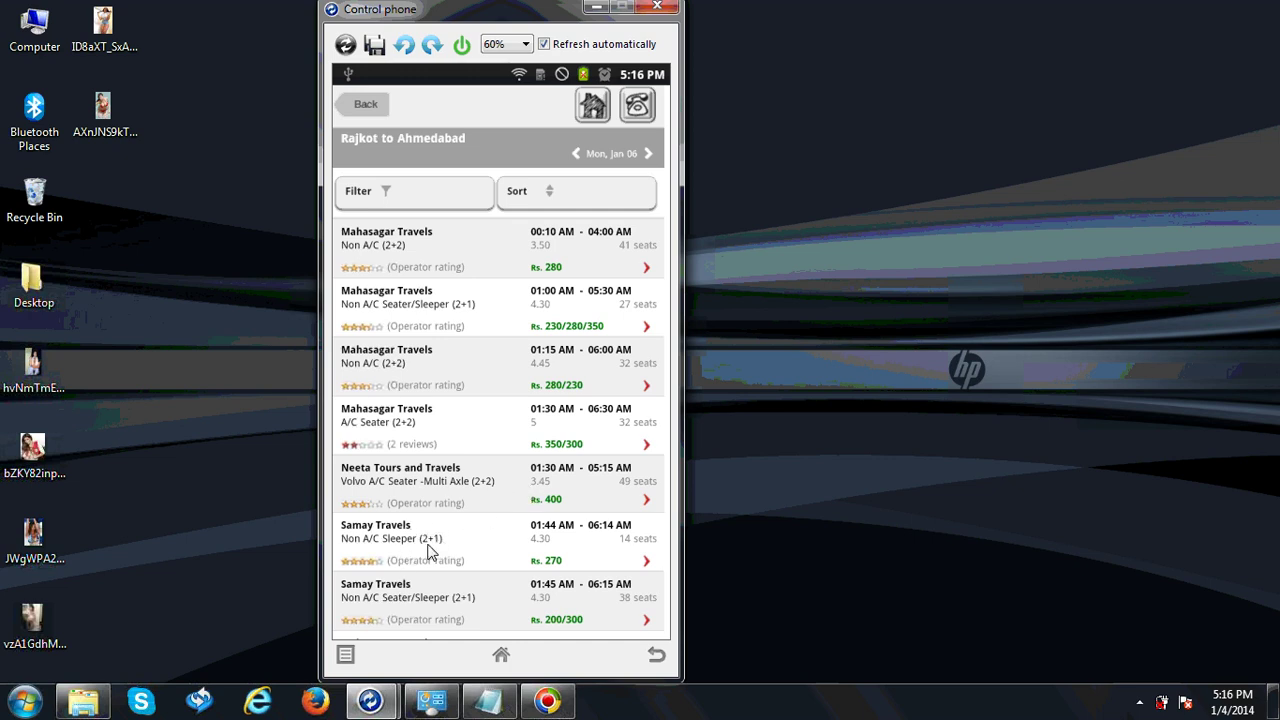
Scroll to the Eagle Travels 05:30 AM Volvo A/C Multi Axle bus and open its seats
scroll(428, 551, down, 3)
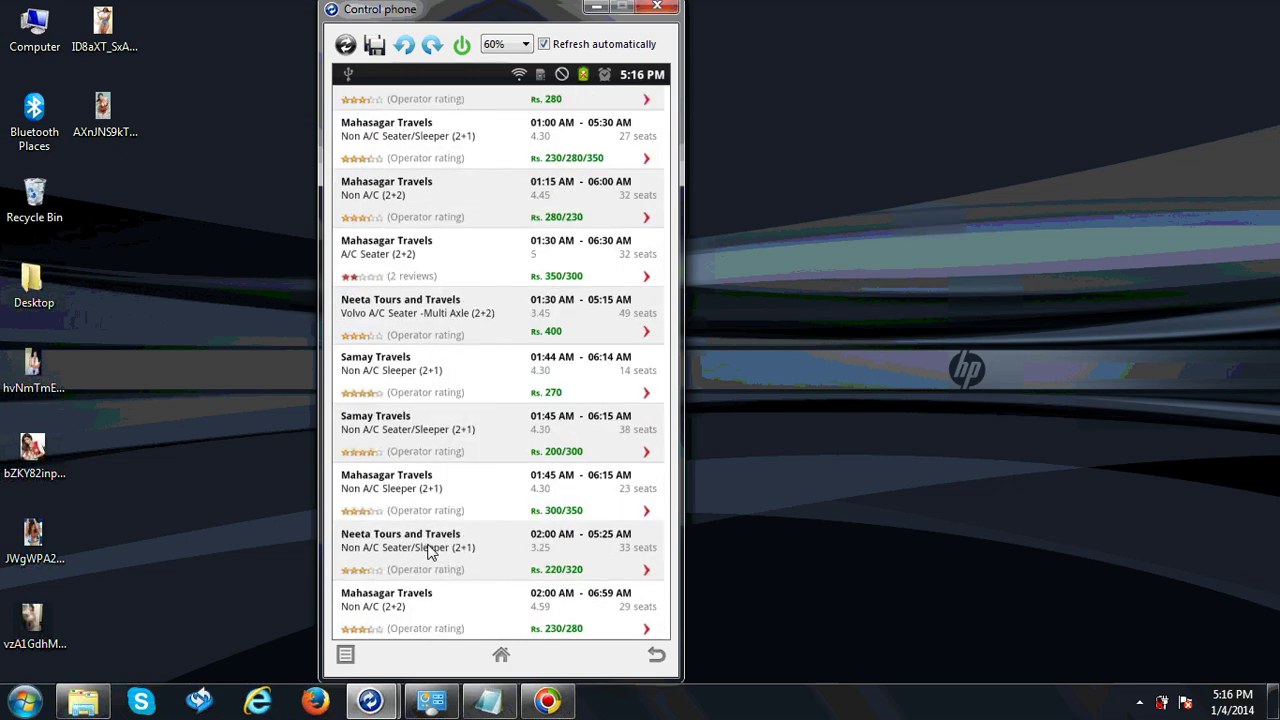
scroll(428, 551, down, 3)
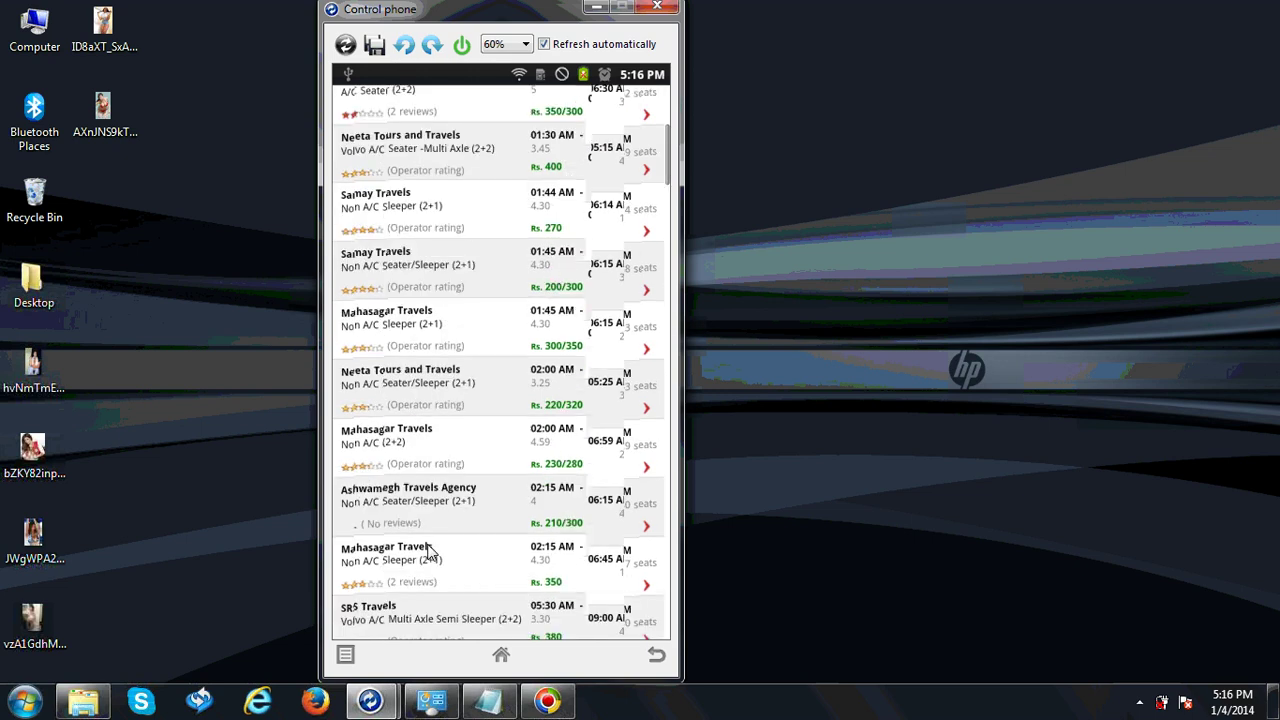
scroll(428, 551, down, 1)
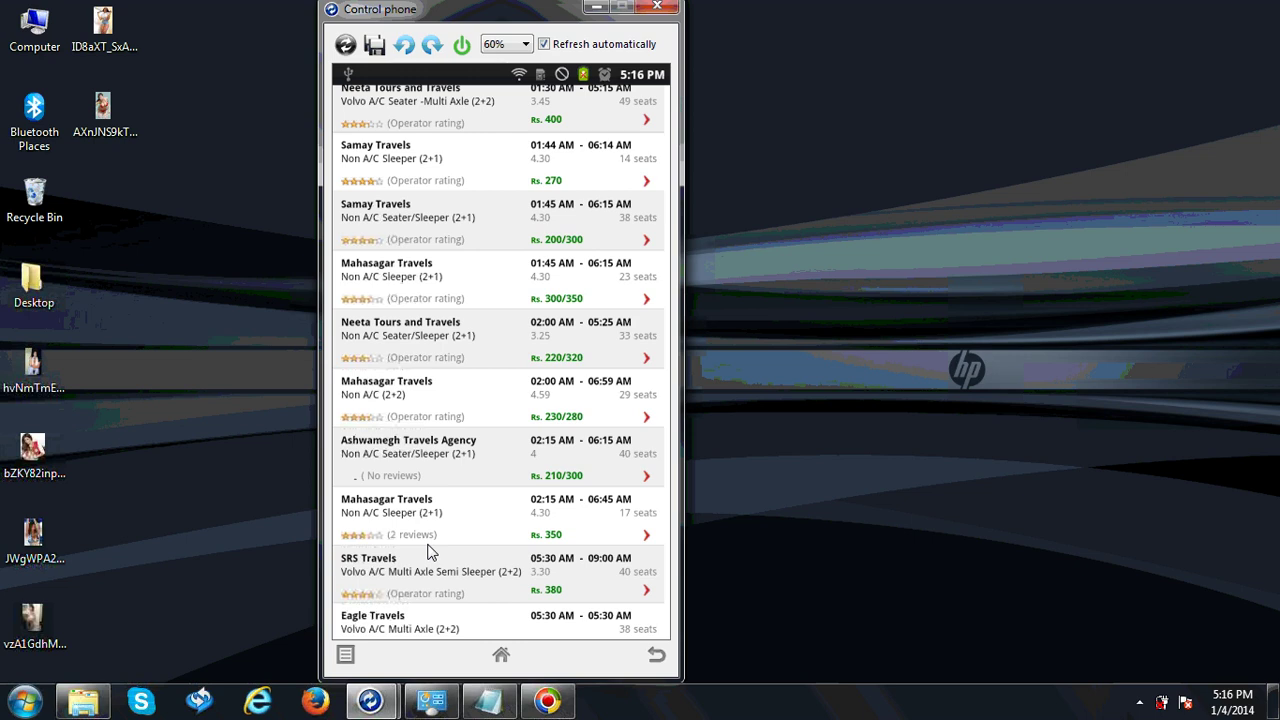
scroll(428, 551, down, 1)
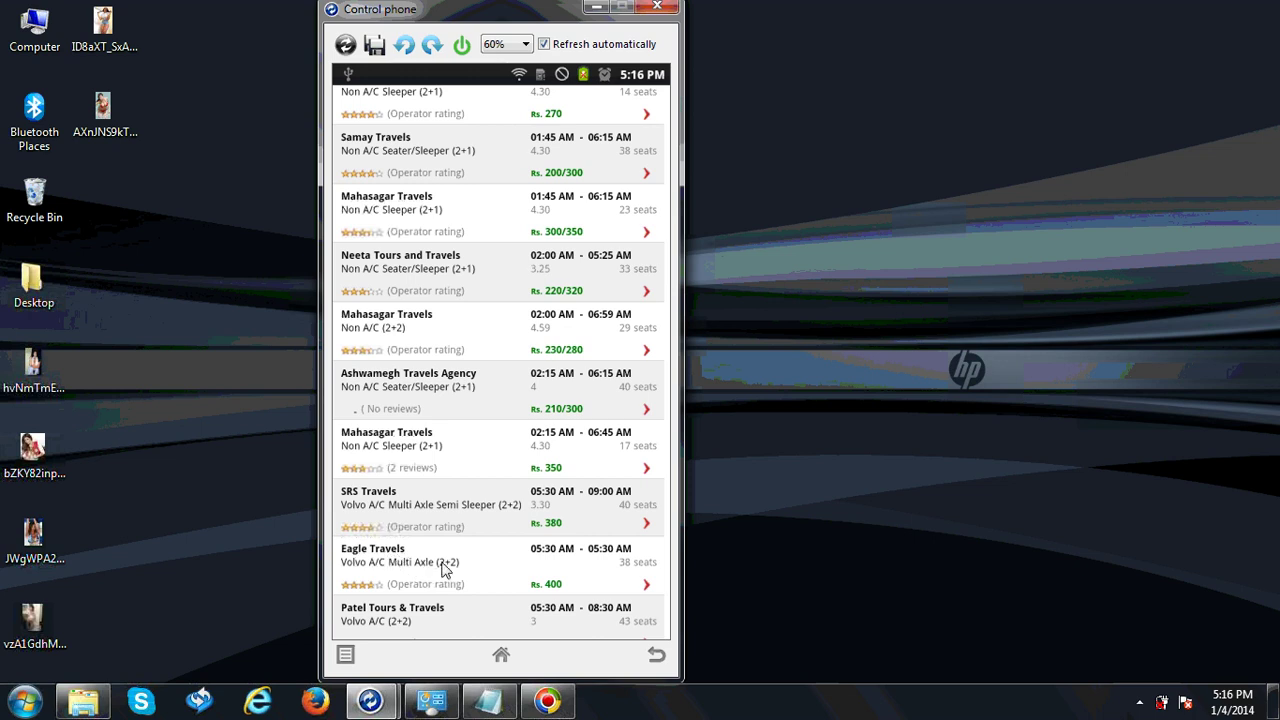
click(444, 566)
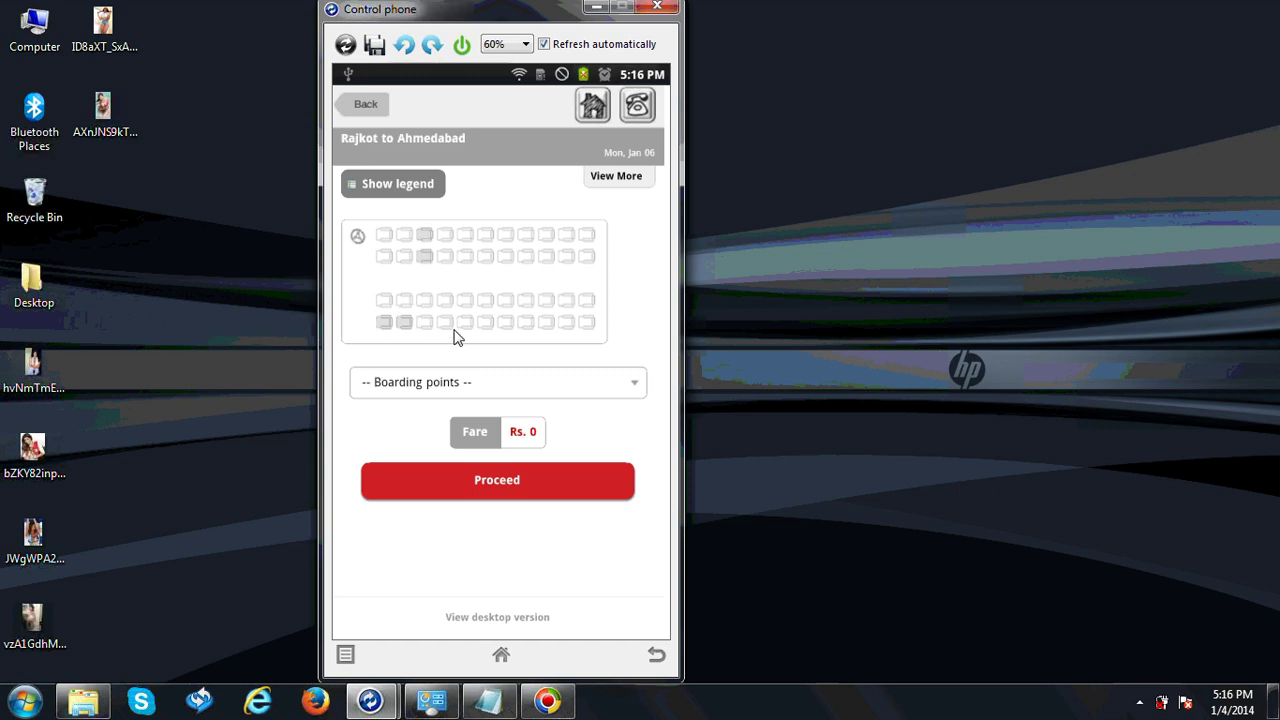
Pick seats 15 and 16 for Rs. 800 and show the boarding points list
click(464, 255)
click(467, 237)
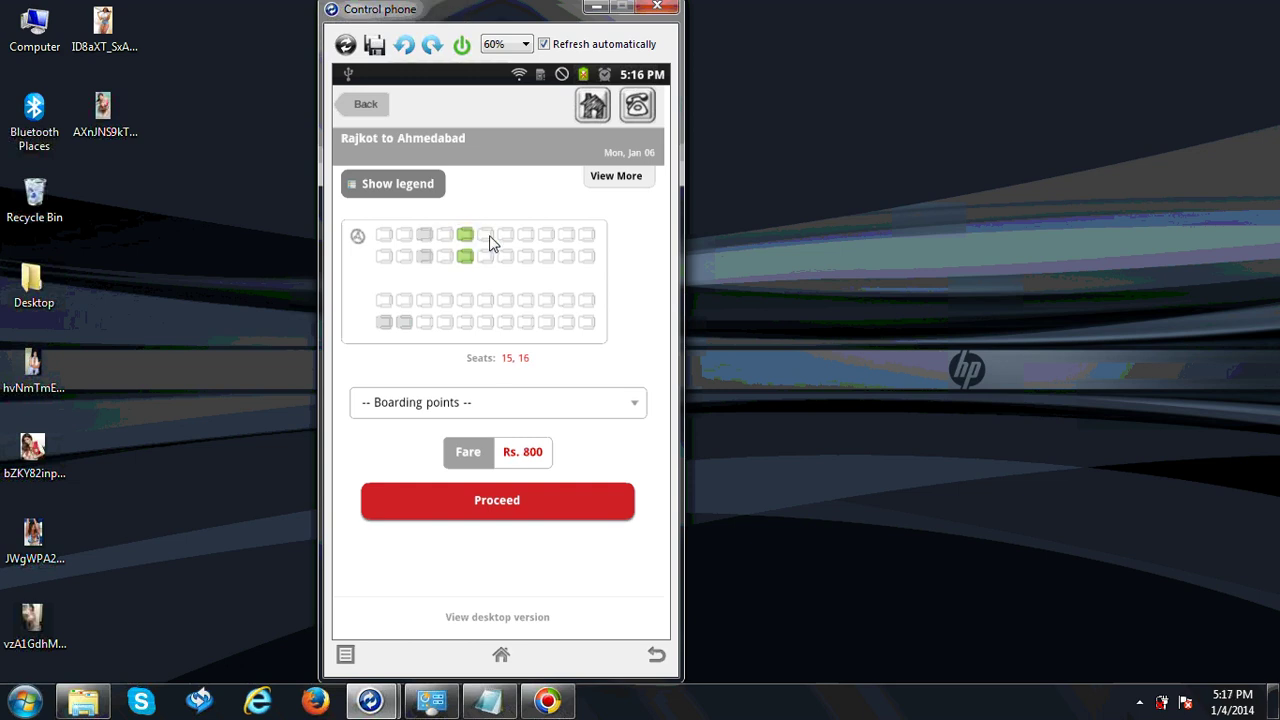
click(572, 412)
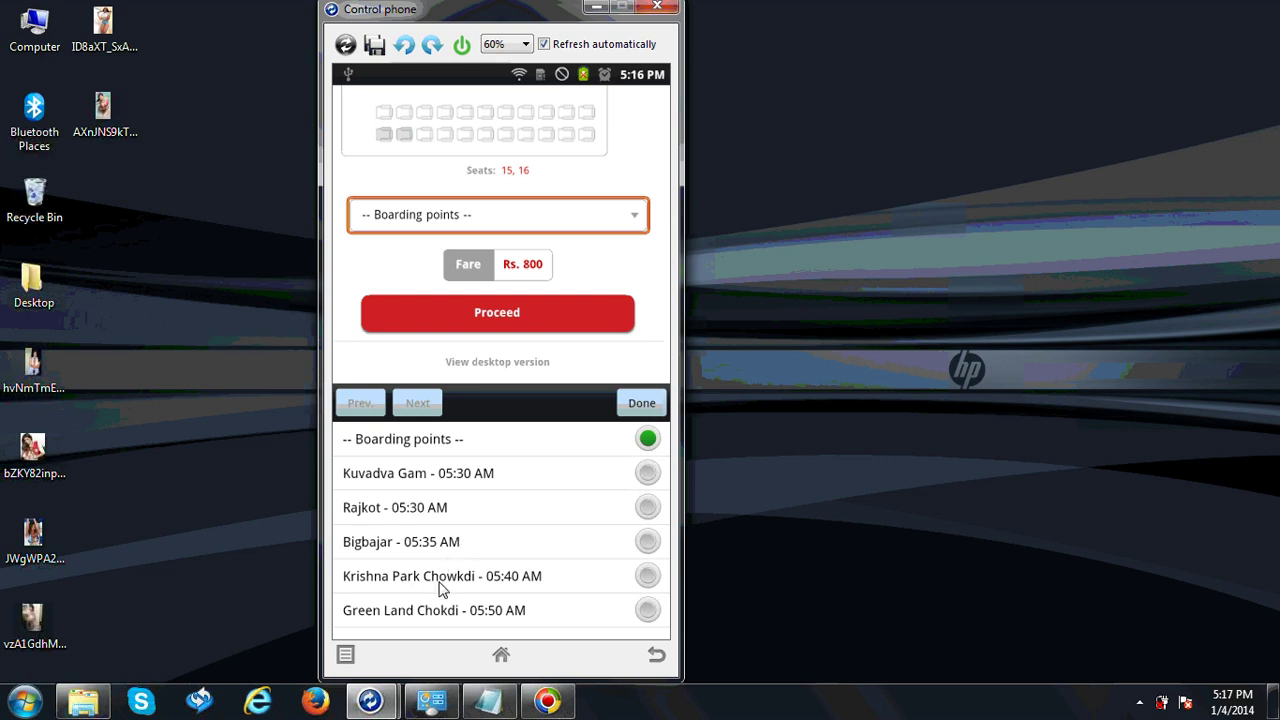
Choose Green Land Chokdi - 05:50 AM as the boarding point and confirm with Done
click(425, 612)
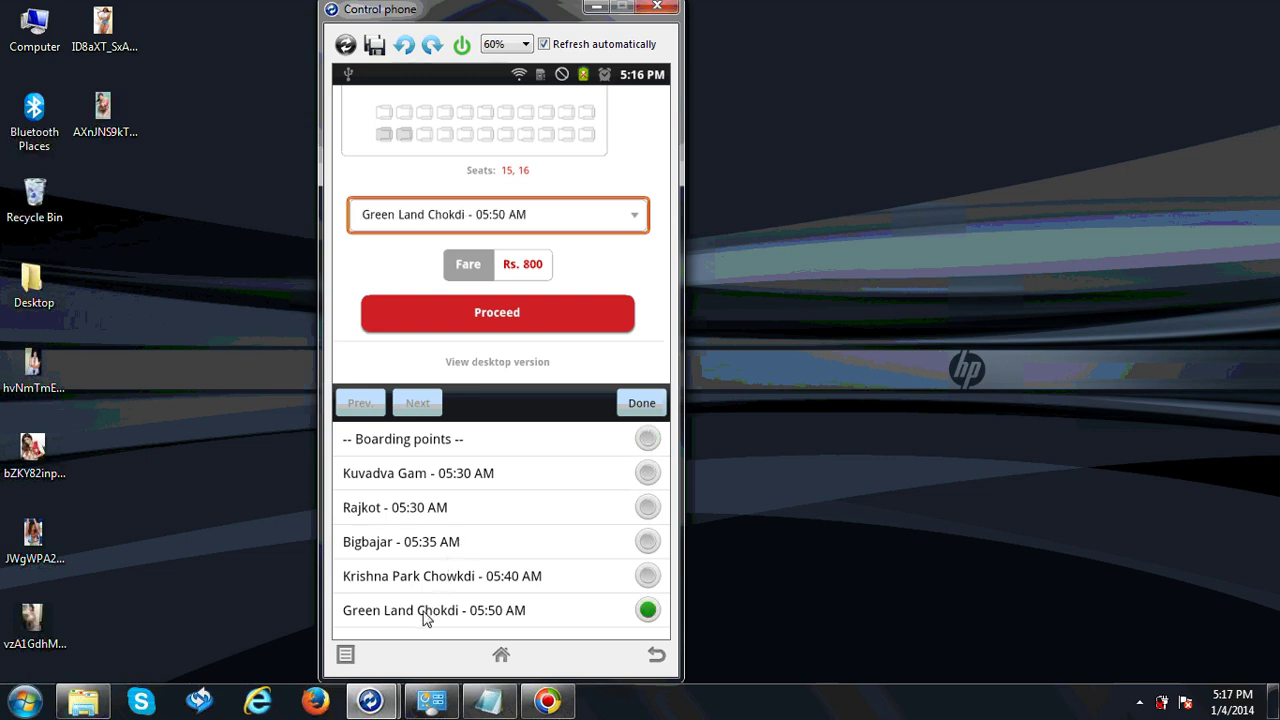
click(640, 403)
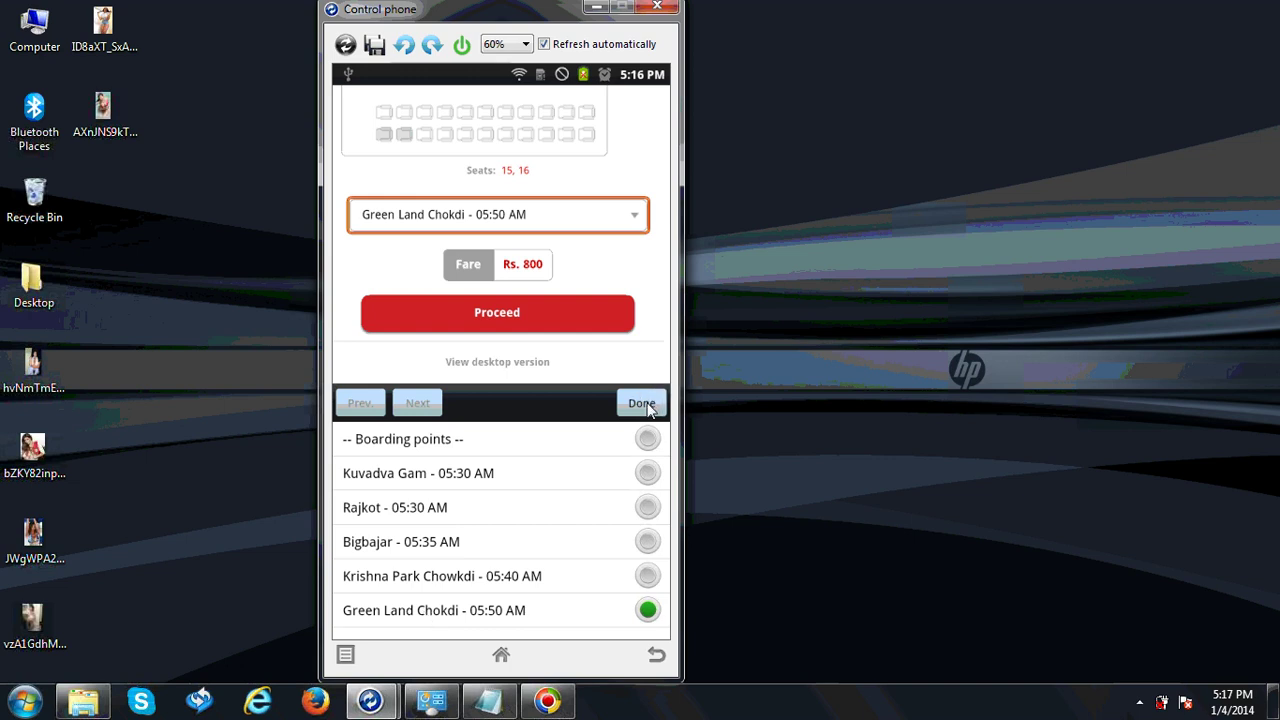
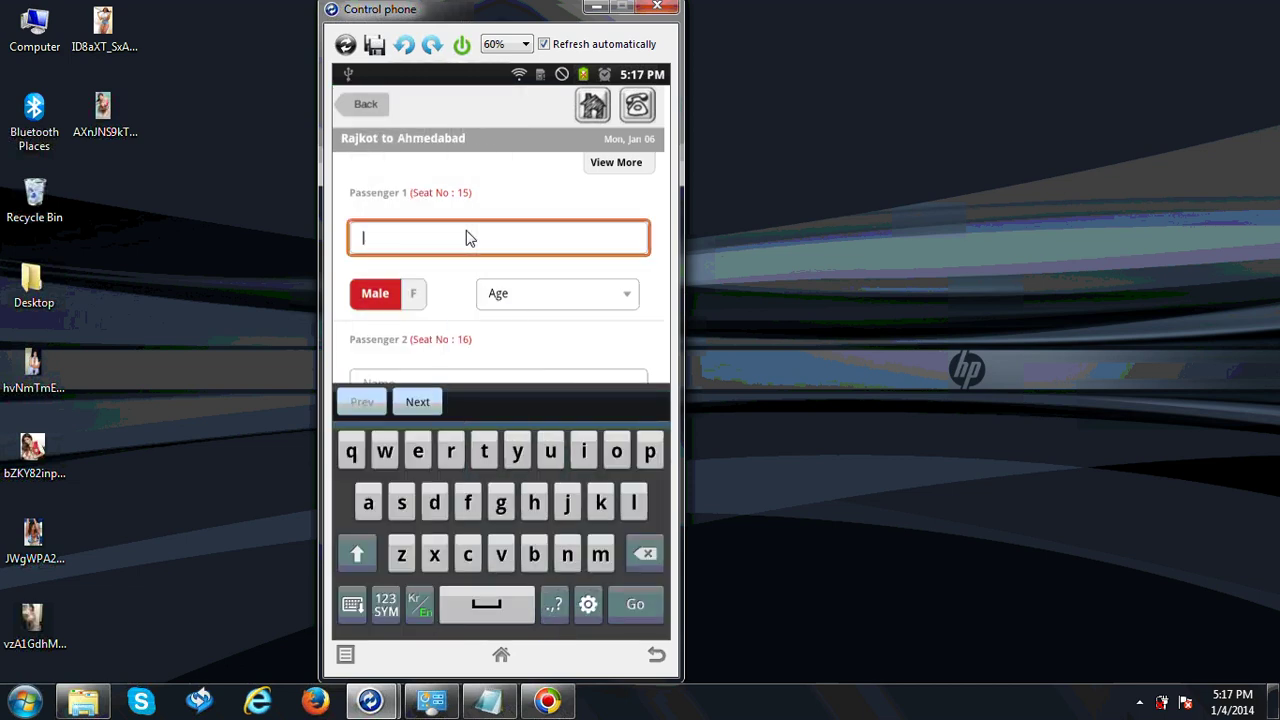
Enter Passenger 1's name and set their age to 13
text(Kapil )
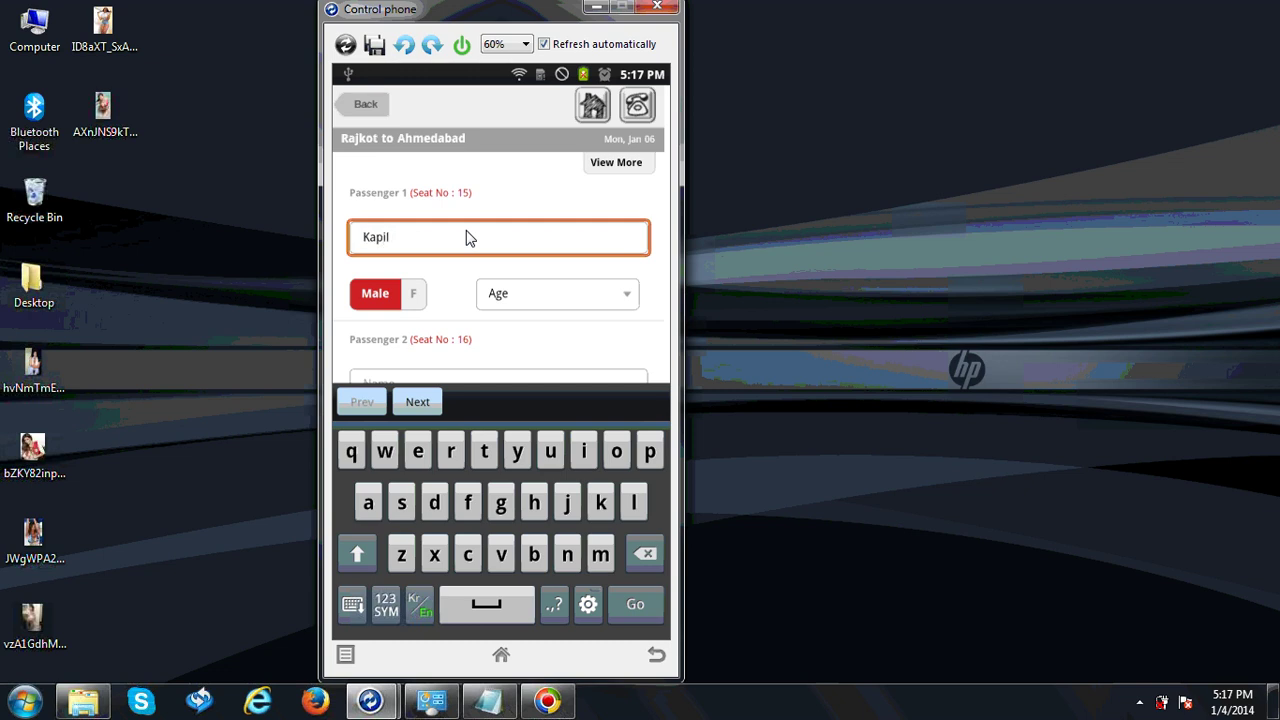
text(AFSDFD)
click(656, 655)
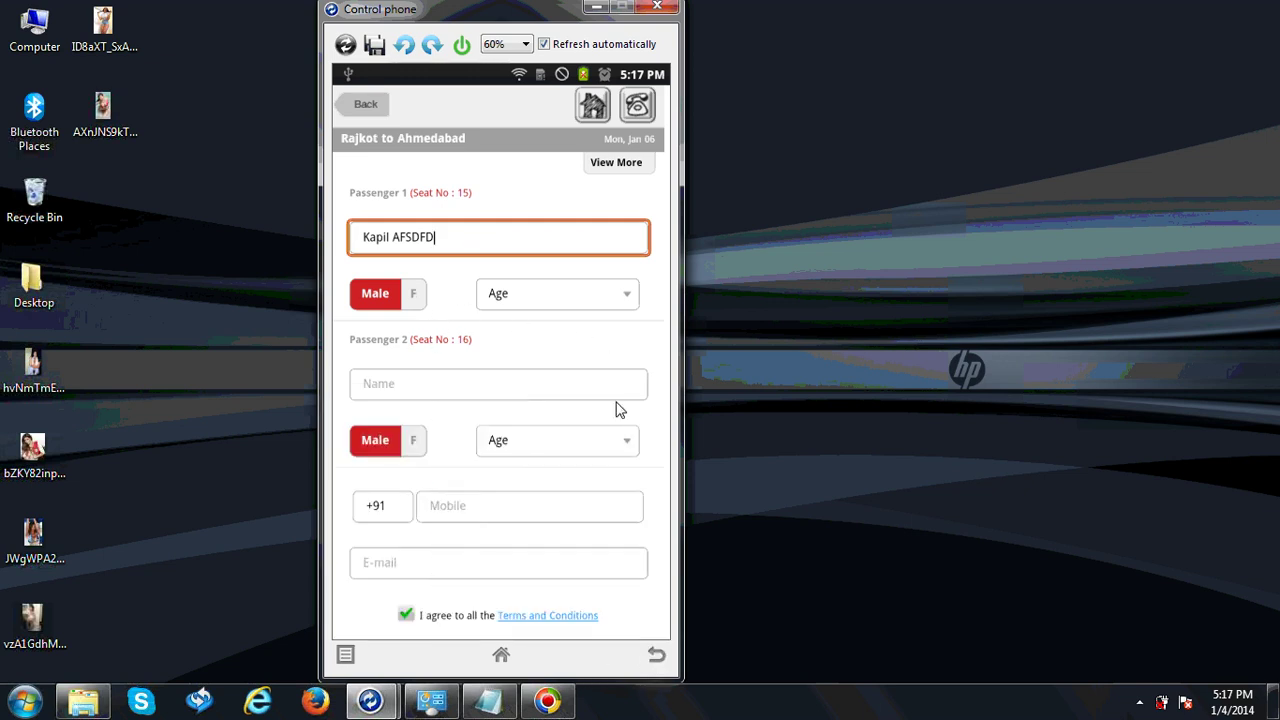
click(621, 298)
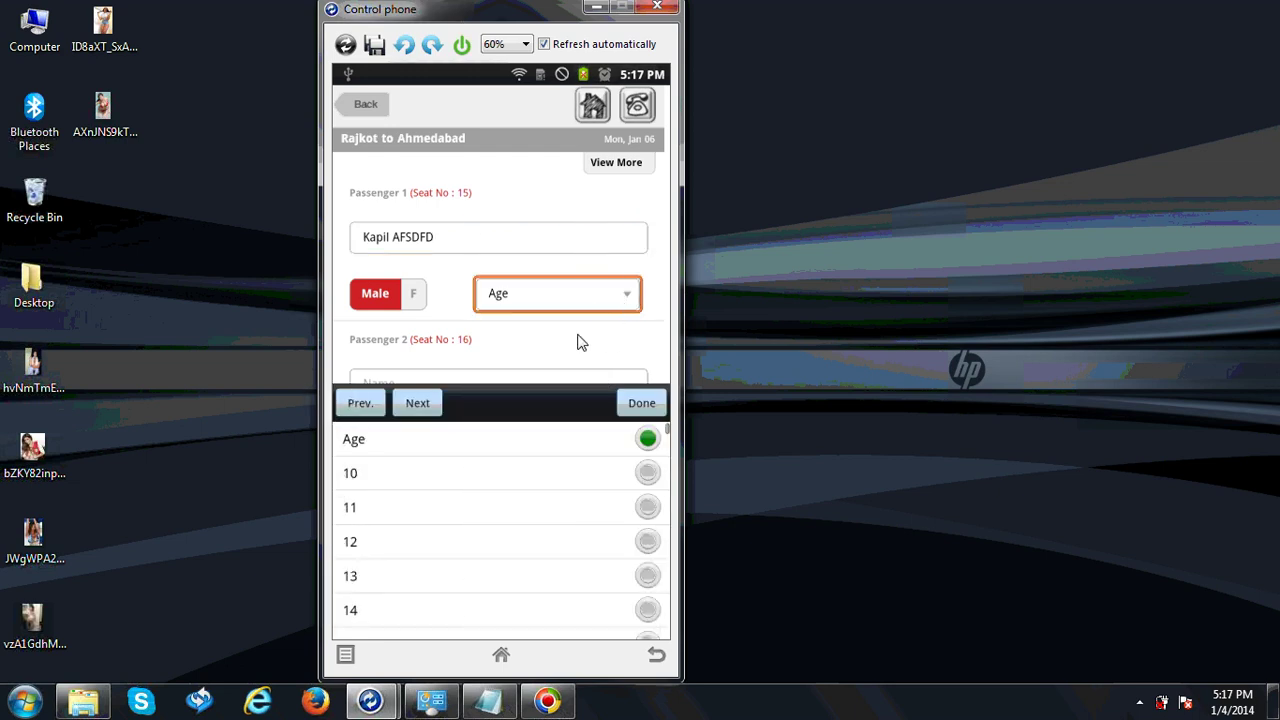
click(590, 577)
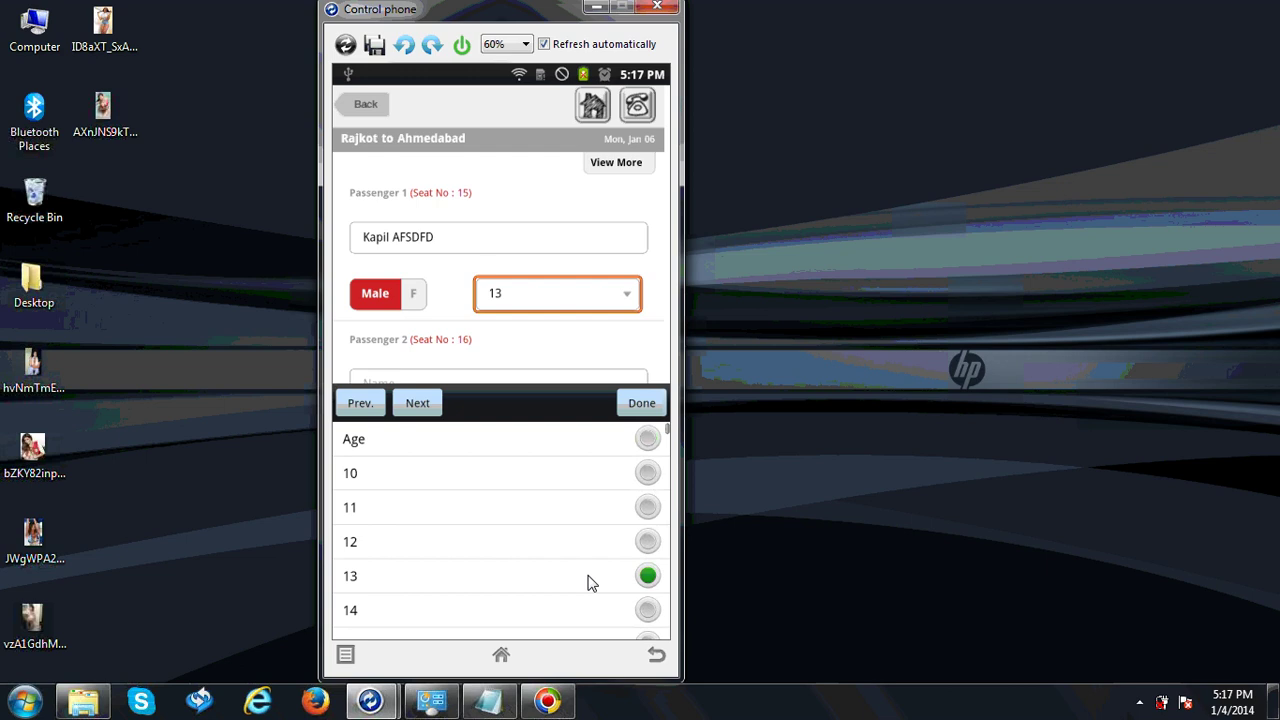
click(658, 405)
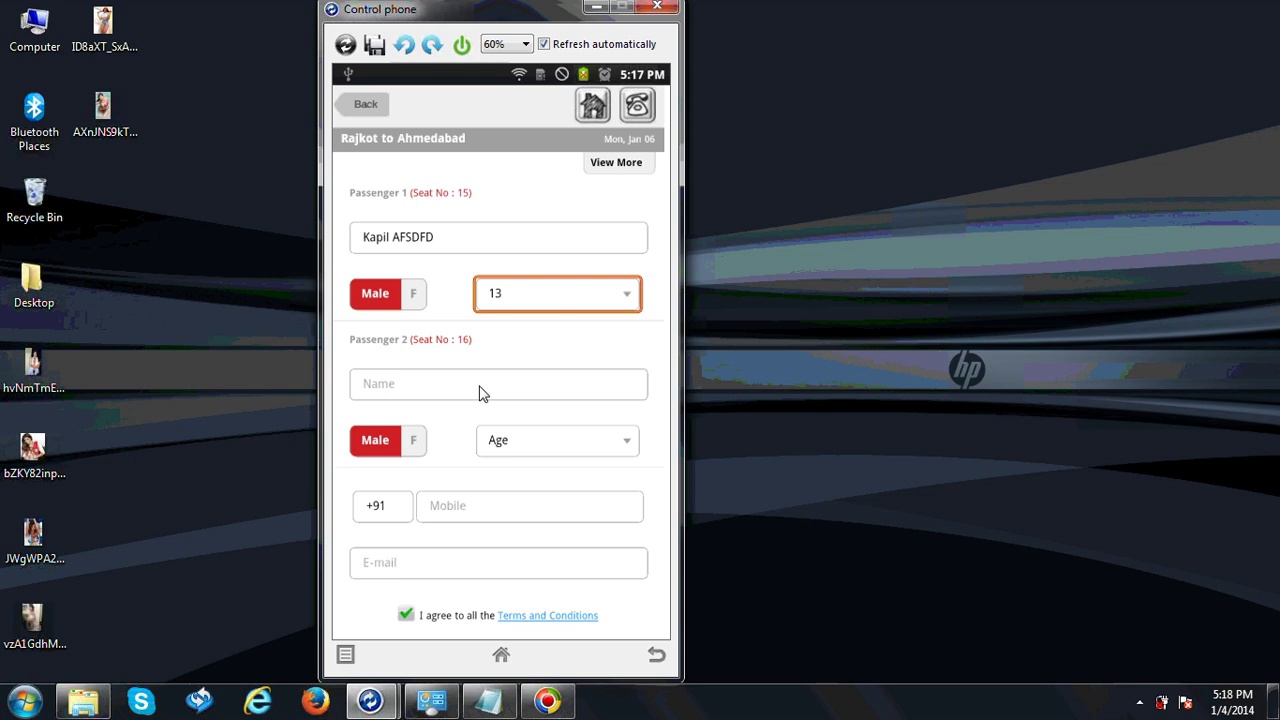
Enter Passenger 2's name and set their age to 12
click(479, 386)
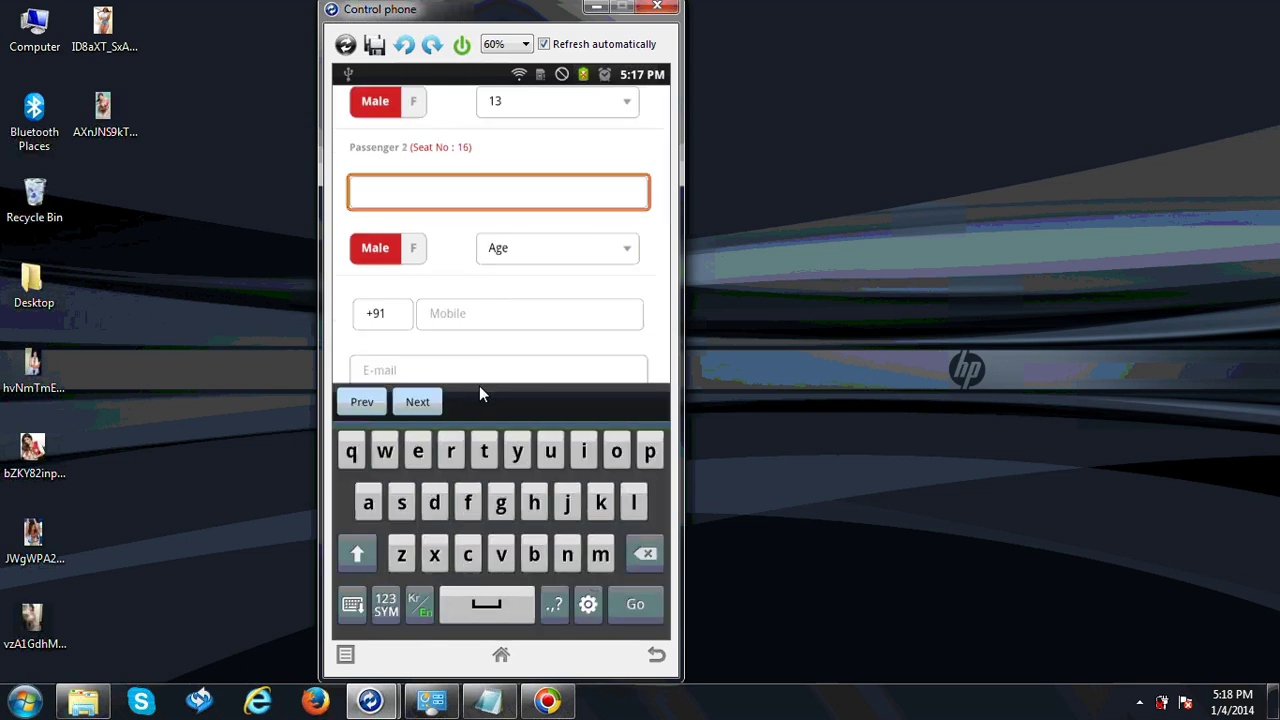
text(dgfg)
click(585, 258)
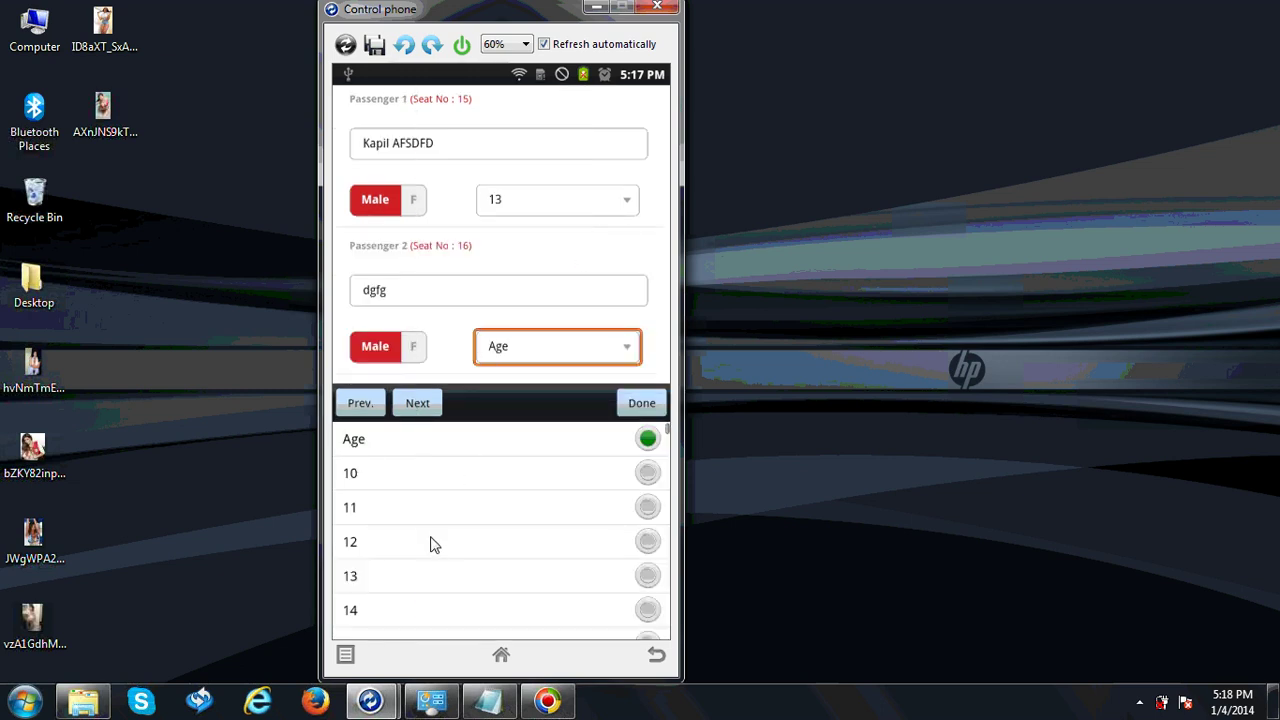
click(431, 545)
click(638, 401)
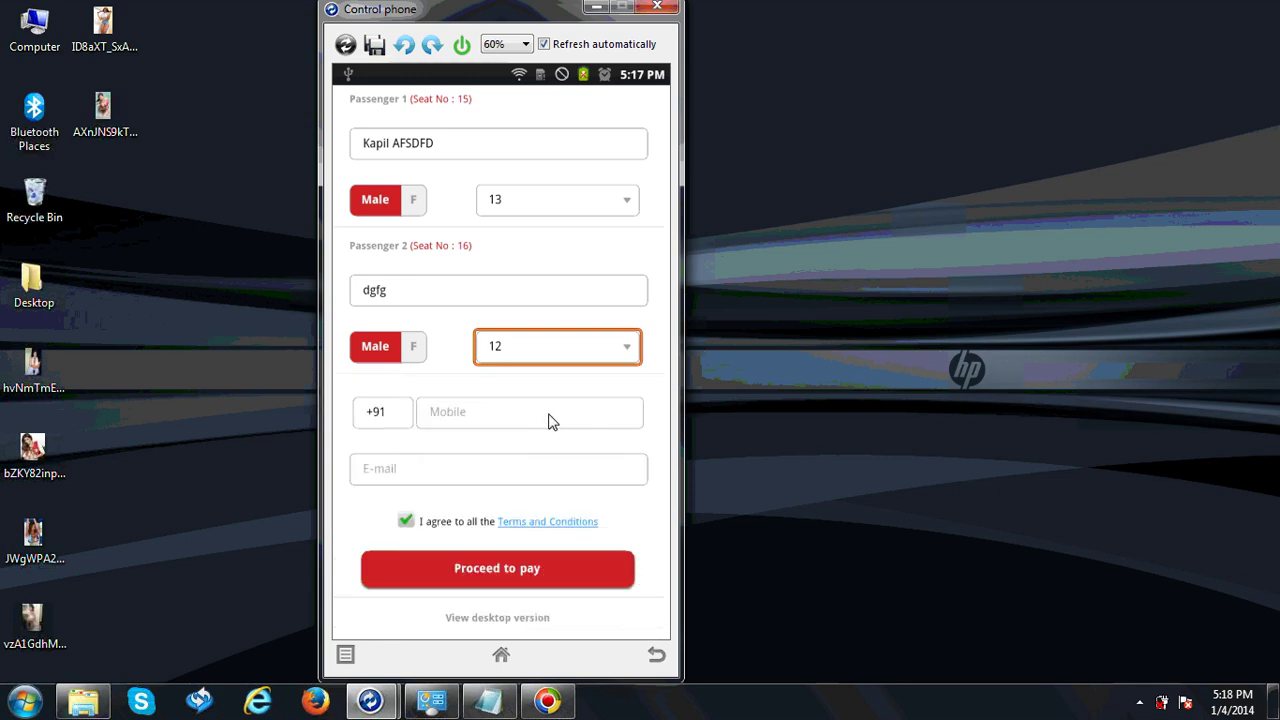
click(541, 414)
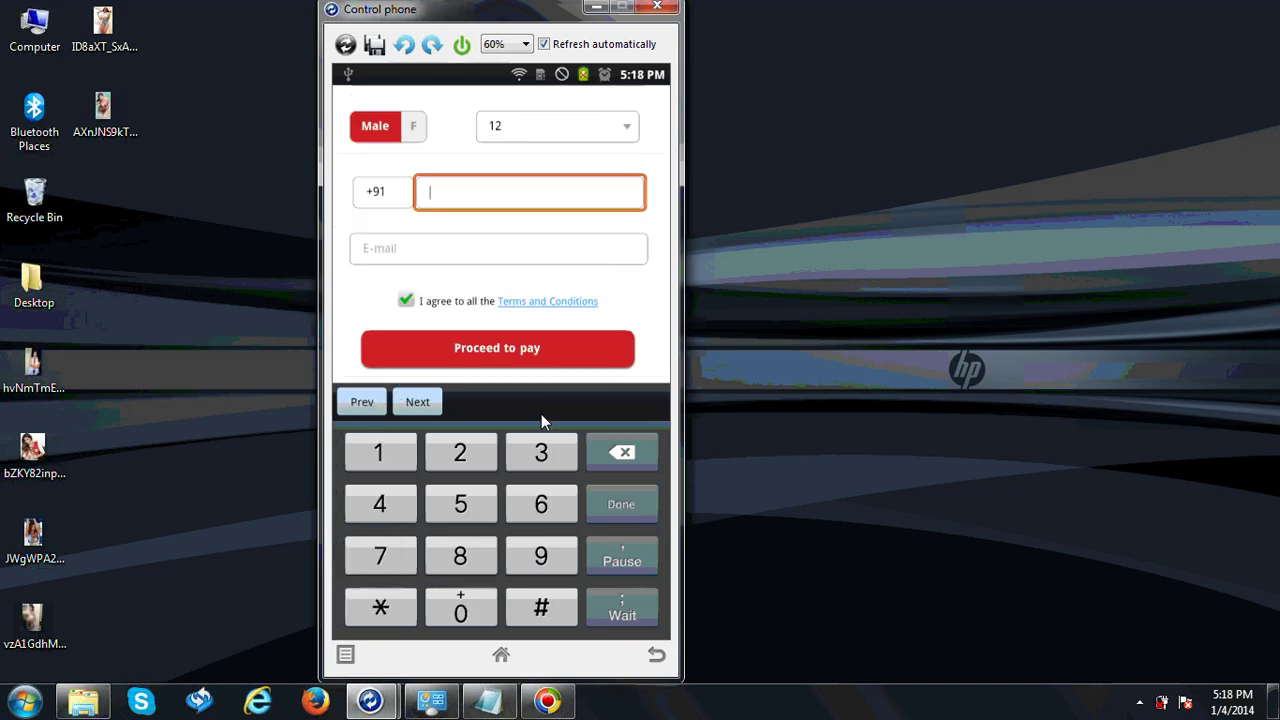
Fill in the contact mobile number and a Gmail e-mail address, then submit for payment
text(34343223)
click(559, 257)
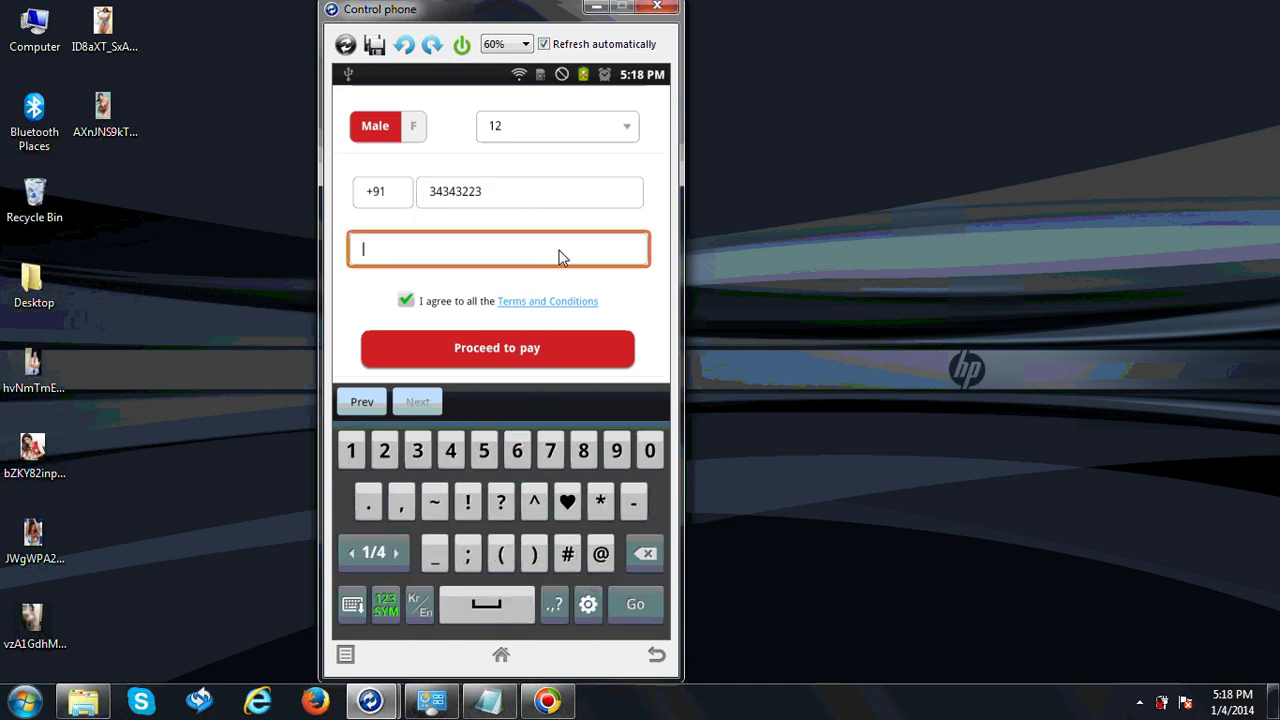
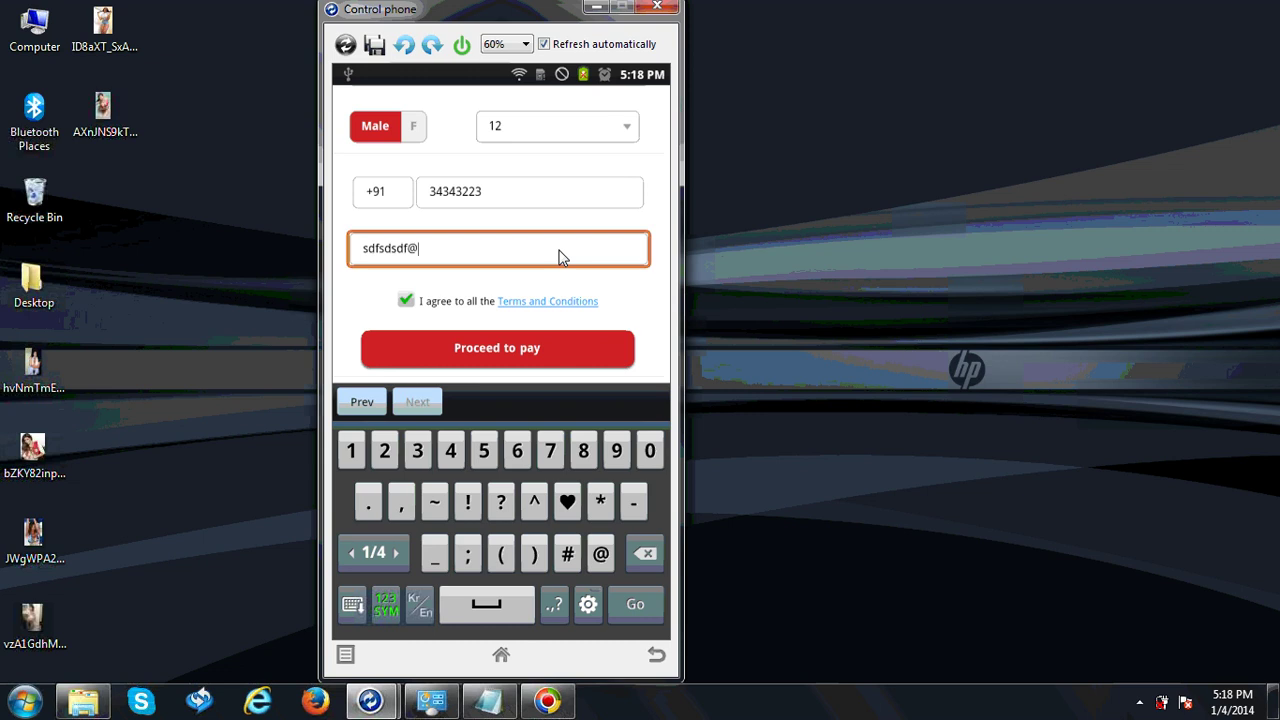
click(539, 351)
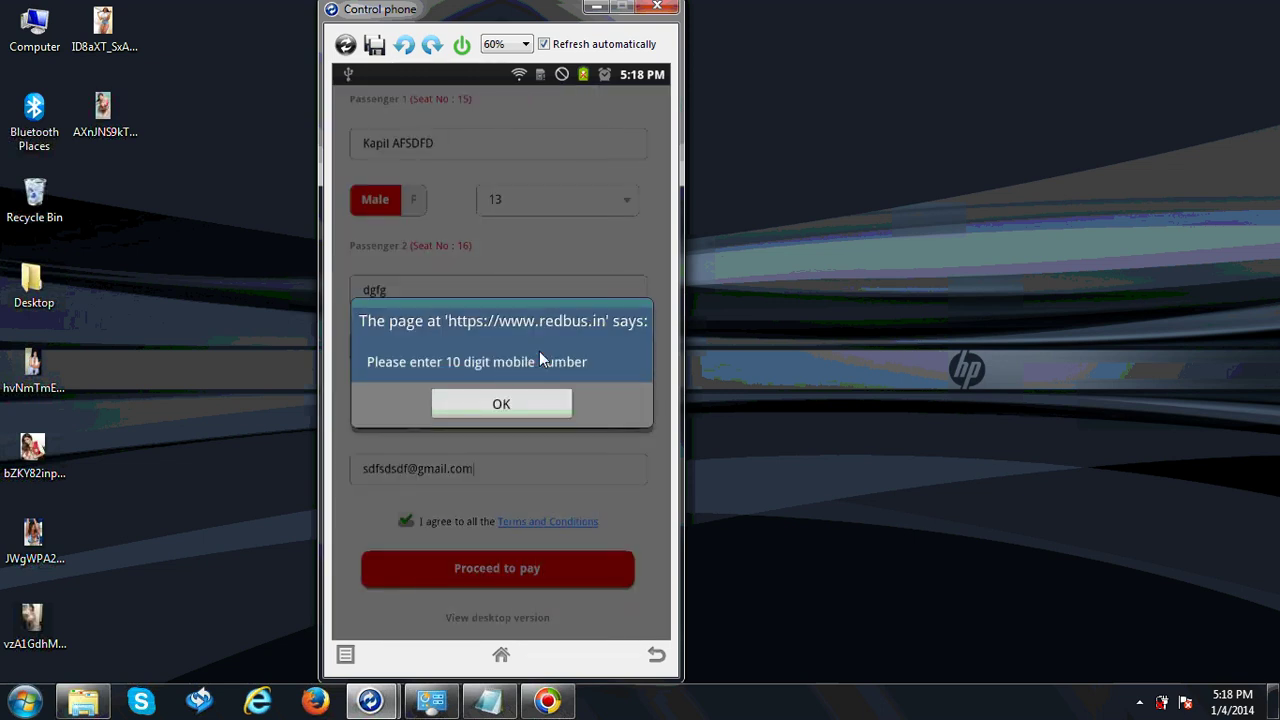
Dismiss the 10-digit warning, then clear and re-enter the mobile number as 10 digits
key(Return)
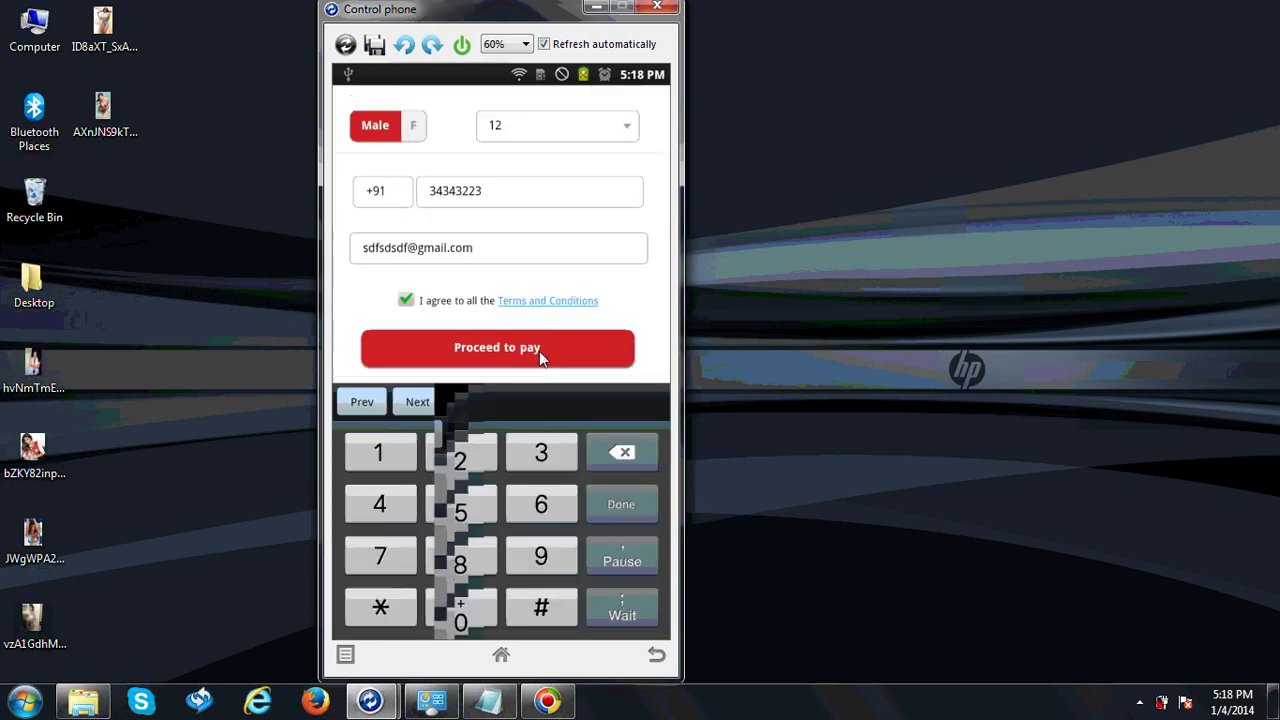
key(BackSpace)
key(BackSpace)
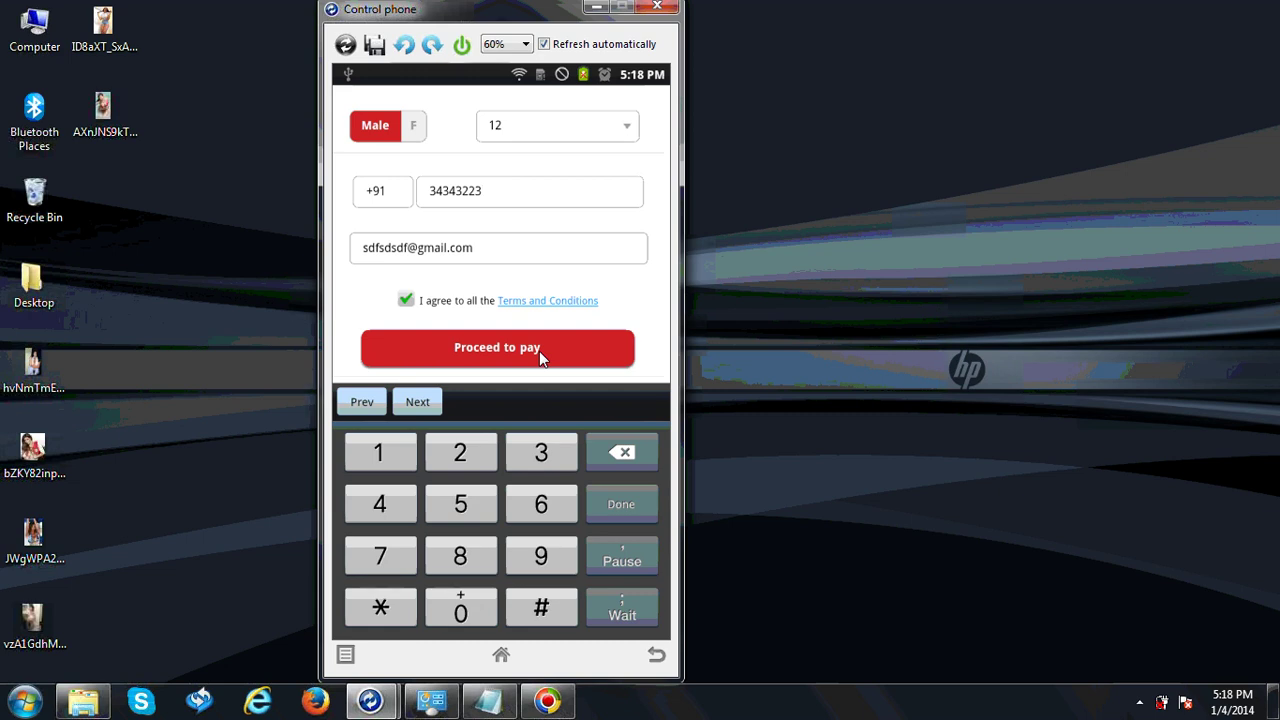
key(BackSpace)
key(BackSpace)
click(511, 197)
key(BackSpace)
key(BackSpace)
key(BackSpace)
key(BackSpace)
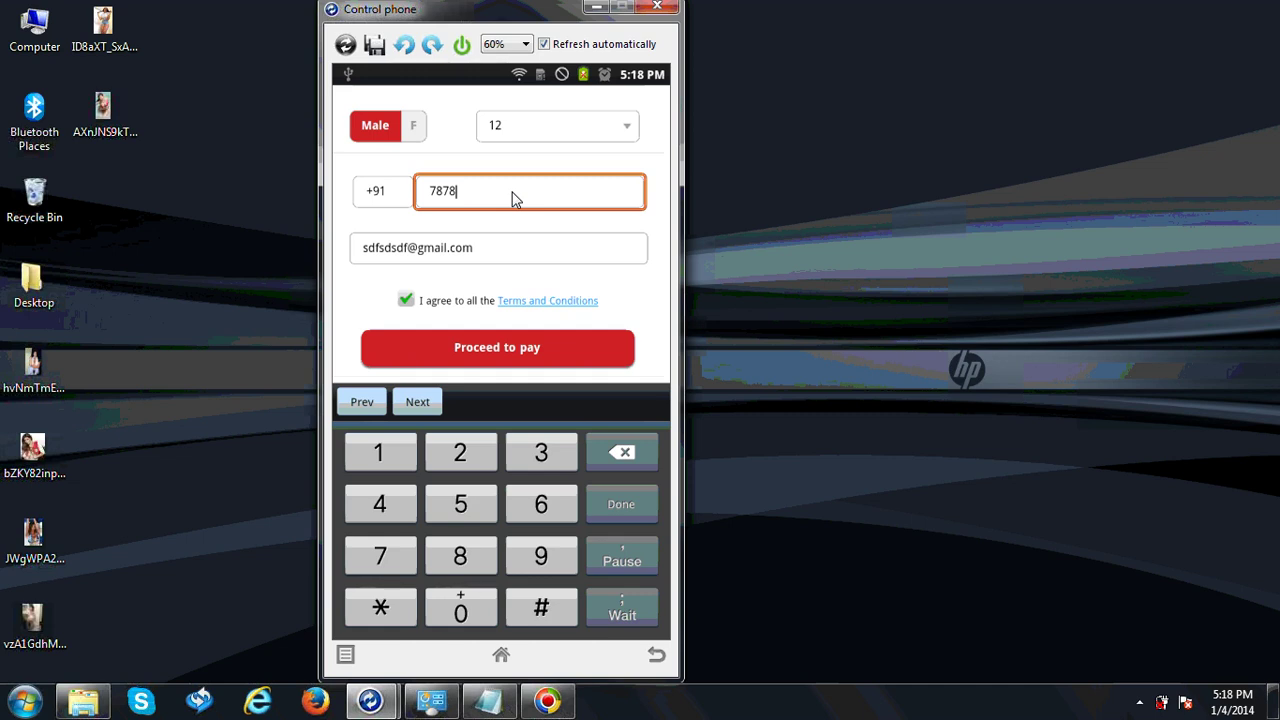
text(789090)
Reach the Rs. 800 payment options, expand Credit Card, then return to passenger details
click(535, 350)
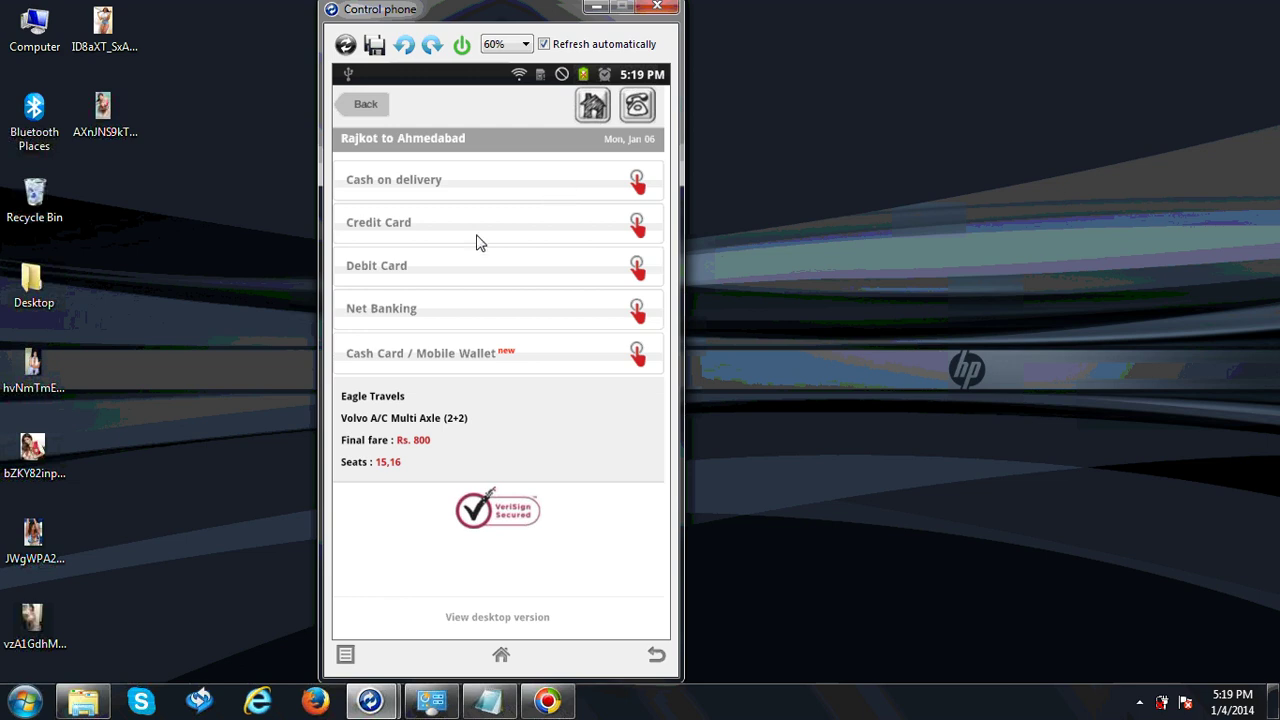
click(512, 226)
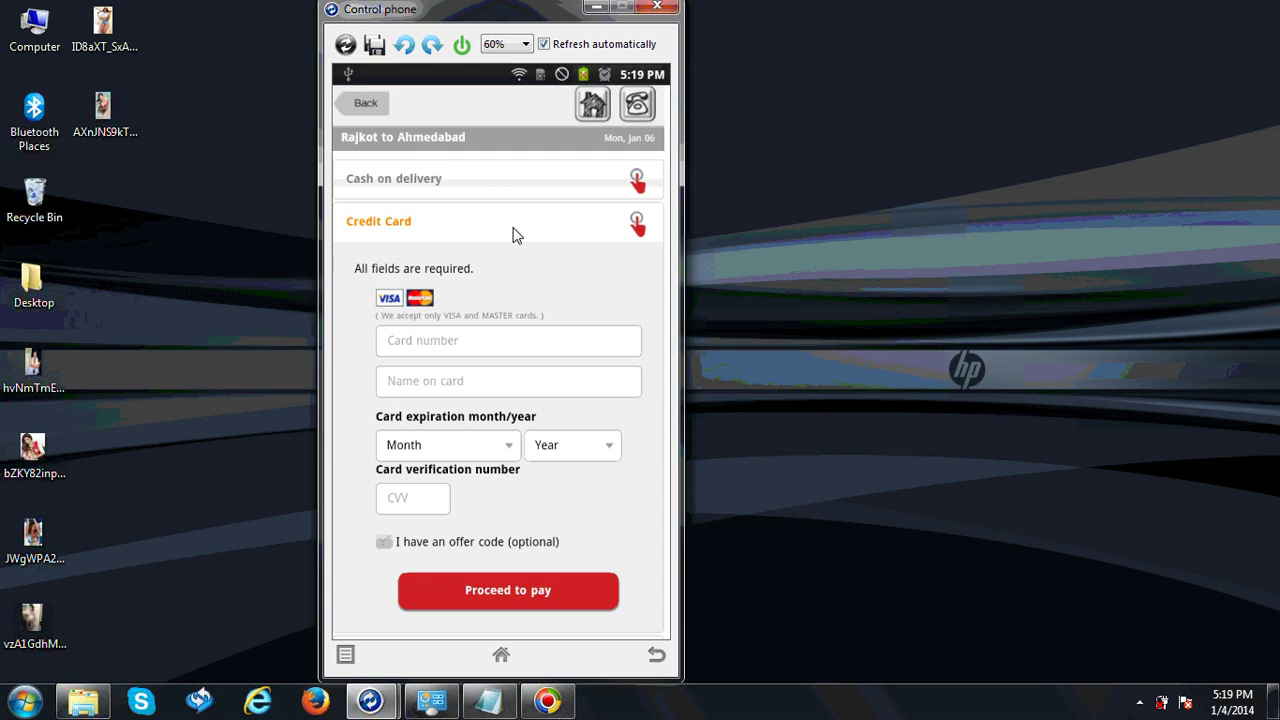
click(657, 657)
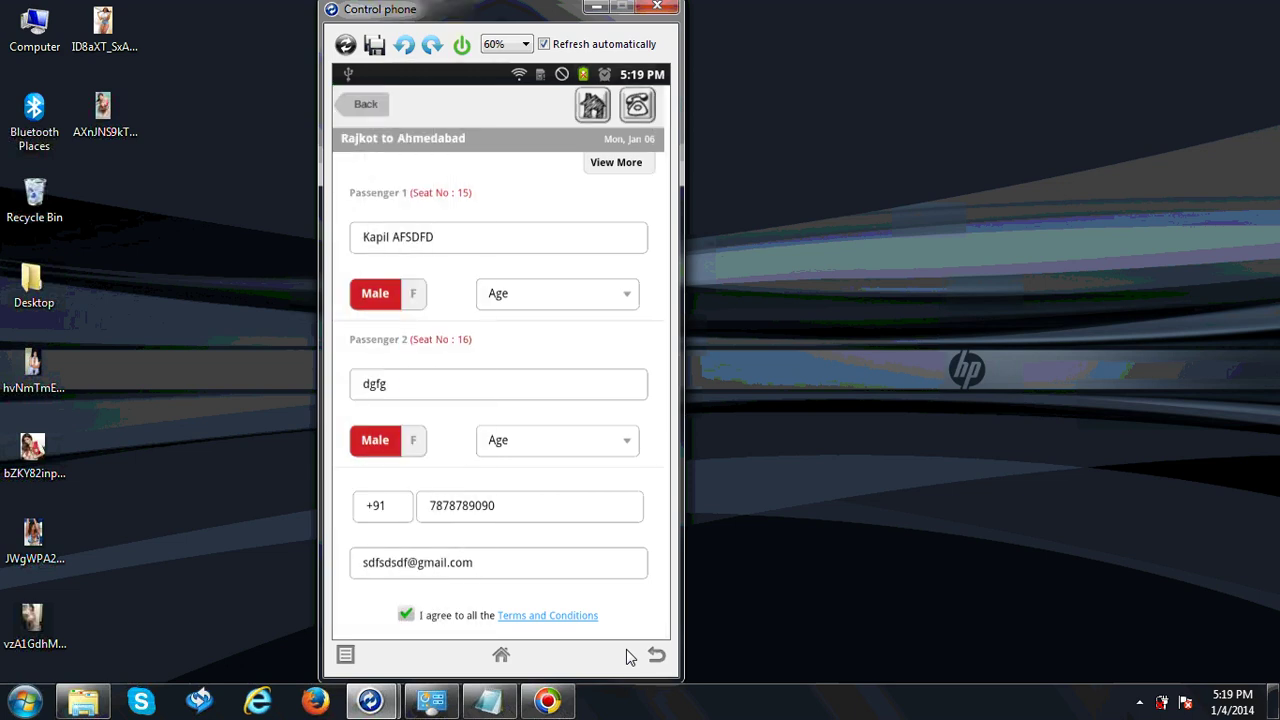
Visit the redBus home page, return to passenger details, and show the call-redBus city list
click(658, 655)
click(592, 110)
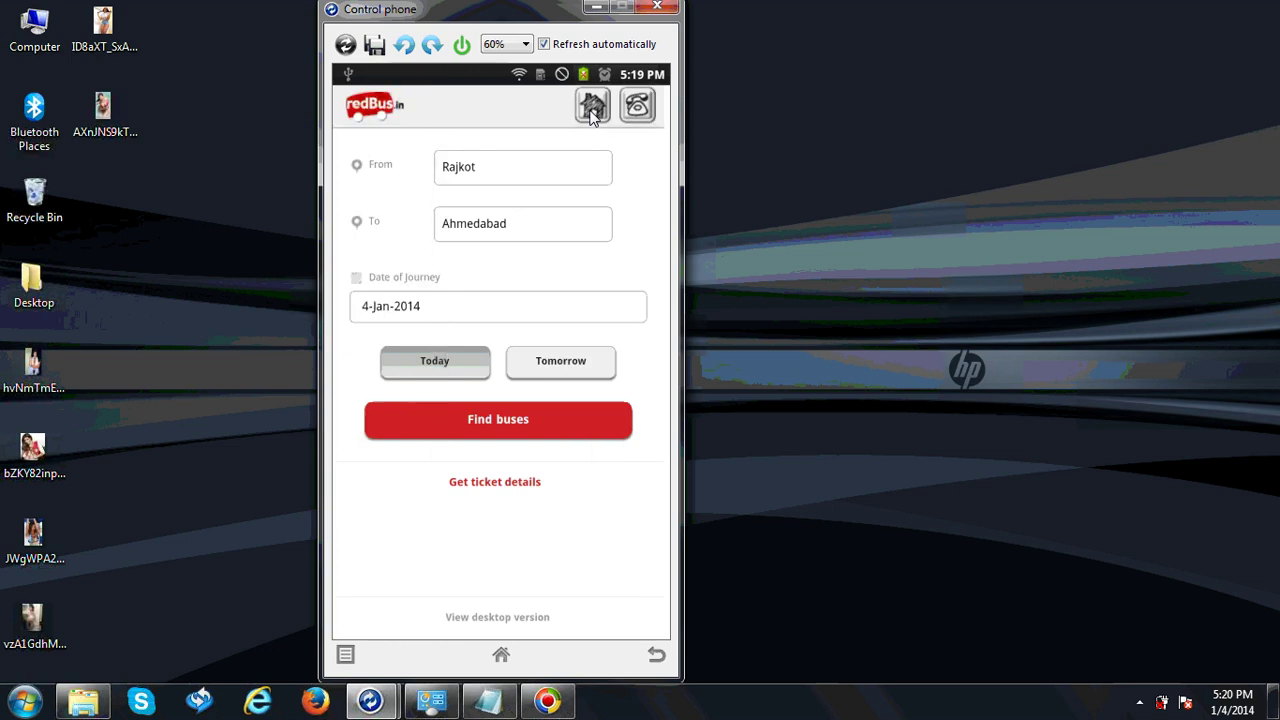
click(511, 409)
click(658, 655)
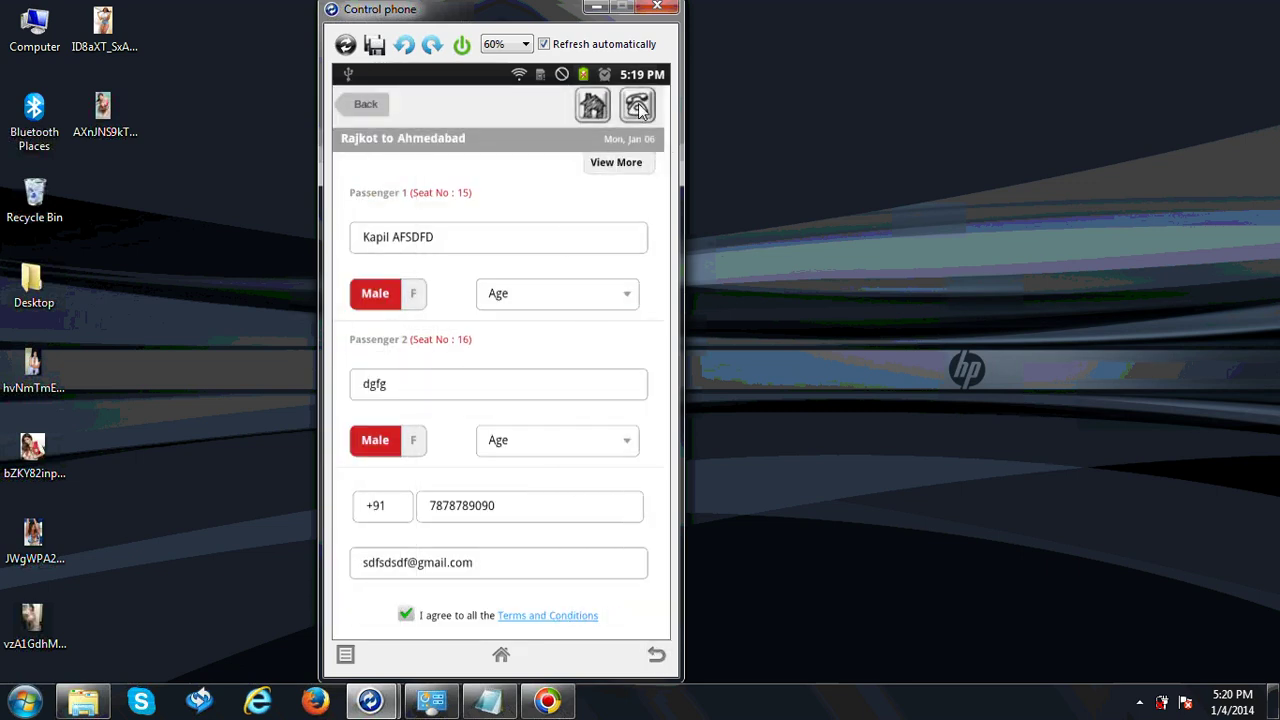
click(638, 106)
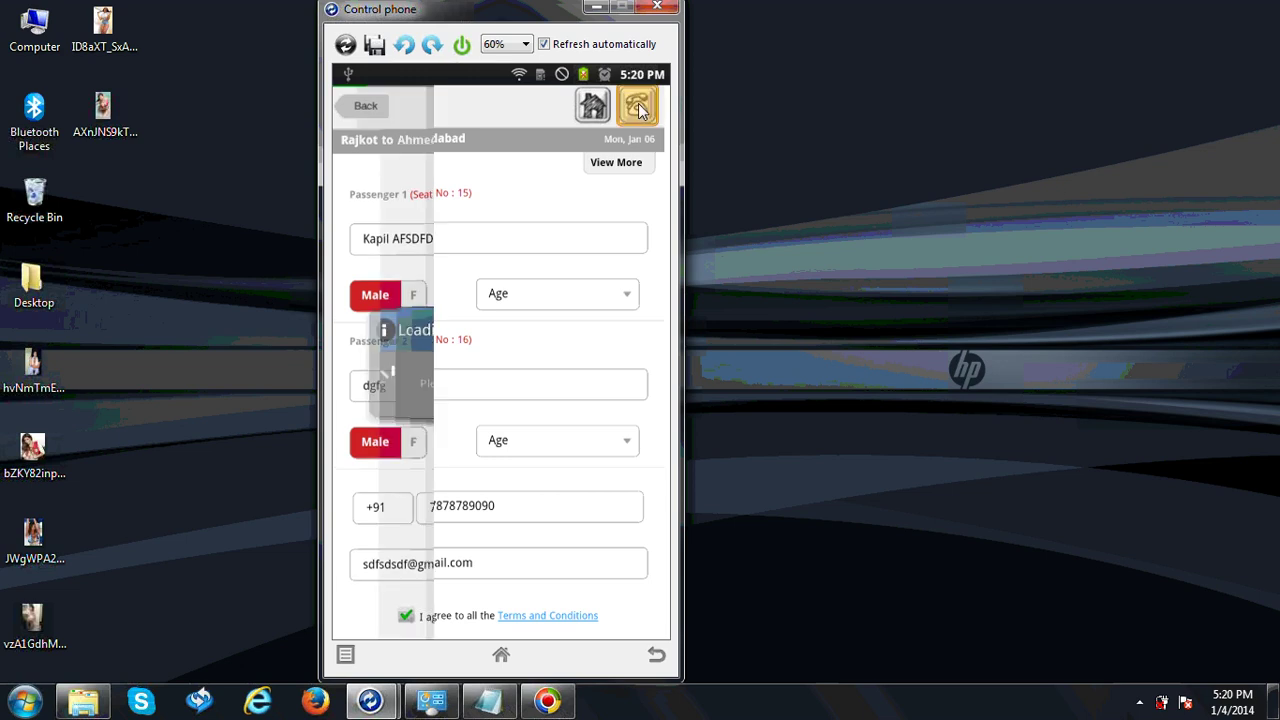